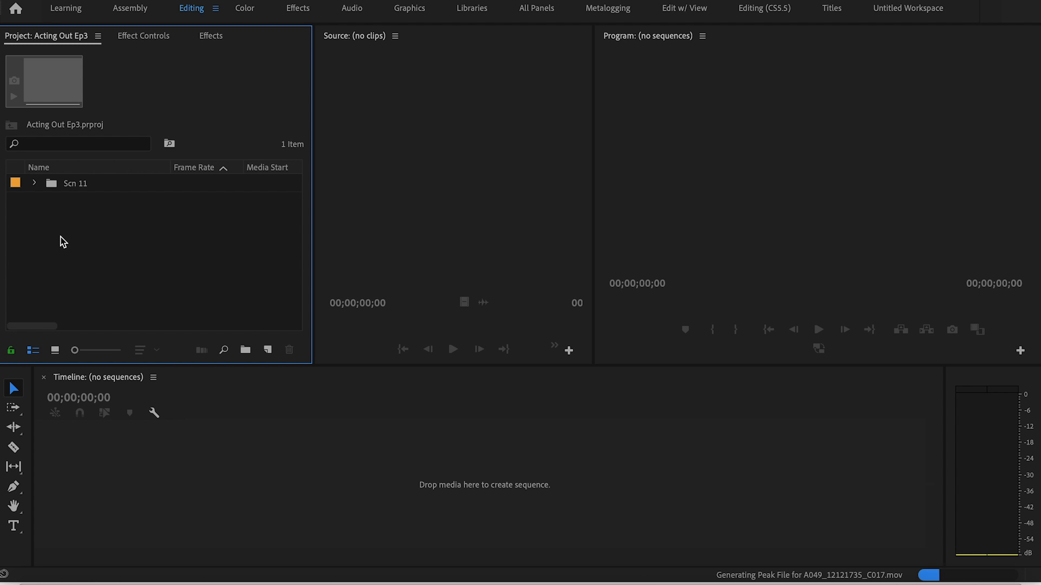
Create a bin named Footage in the project and move the Scn 11 bin into it
click(93, 273)
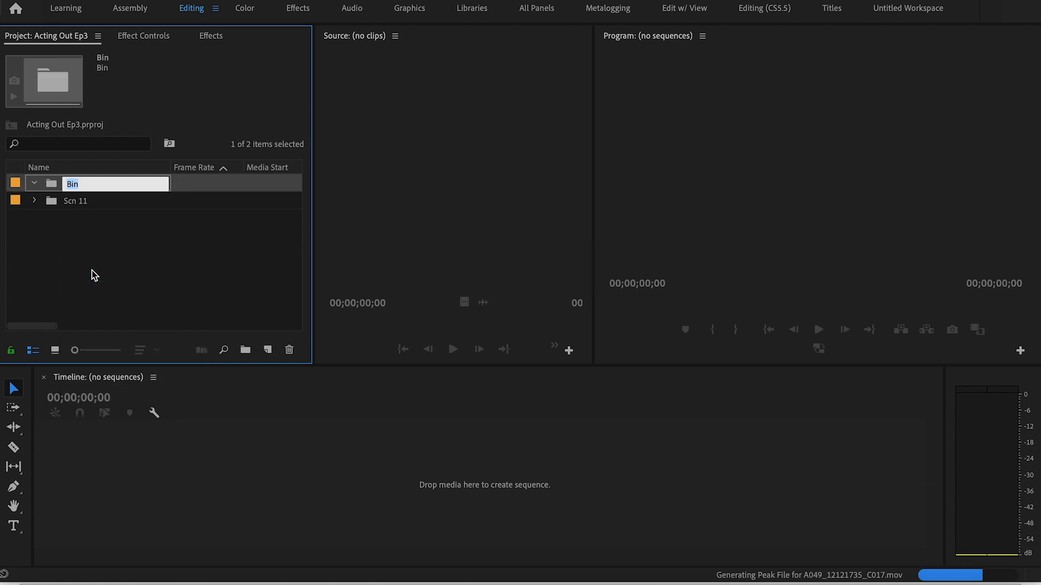
text(Footage)
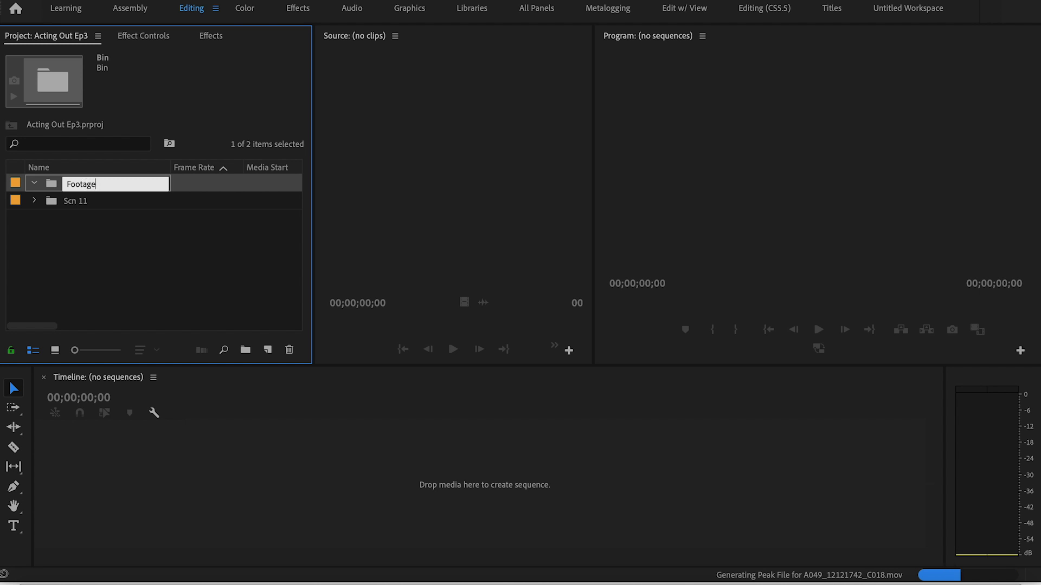
click(86, 248)
drag(61, 205, 65, 184)
Create a second bin named Audio at the top level of the project
right_click(77, 240)
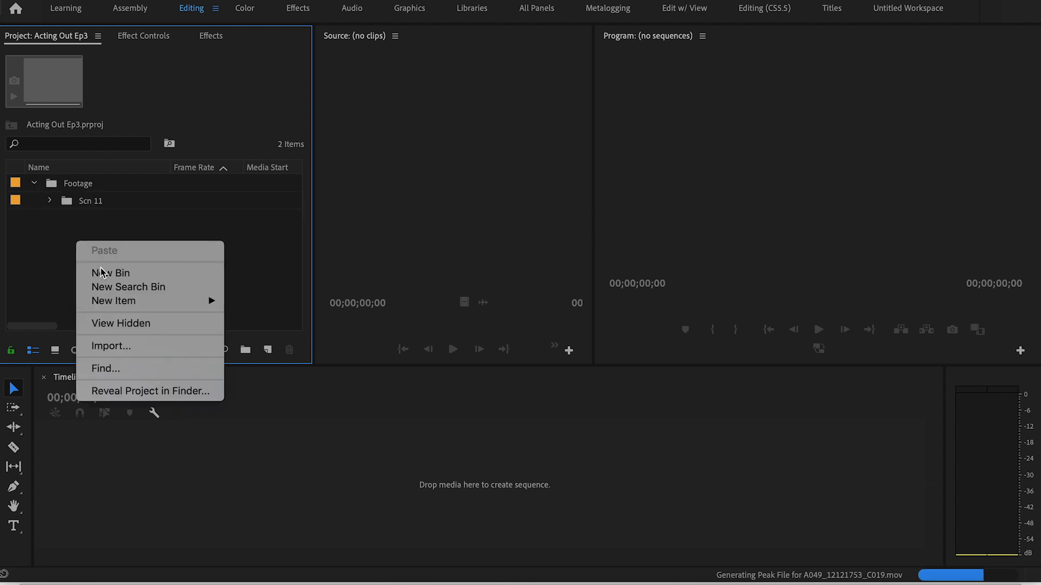
click(104, 273)
text(Audio)
click(112, 277)
Import the Scn 11 folder from Acting Out Ep 3's 04_Audio folder and move it into the Audio bin
double_click(113, 277)
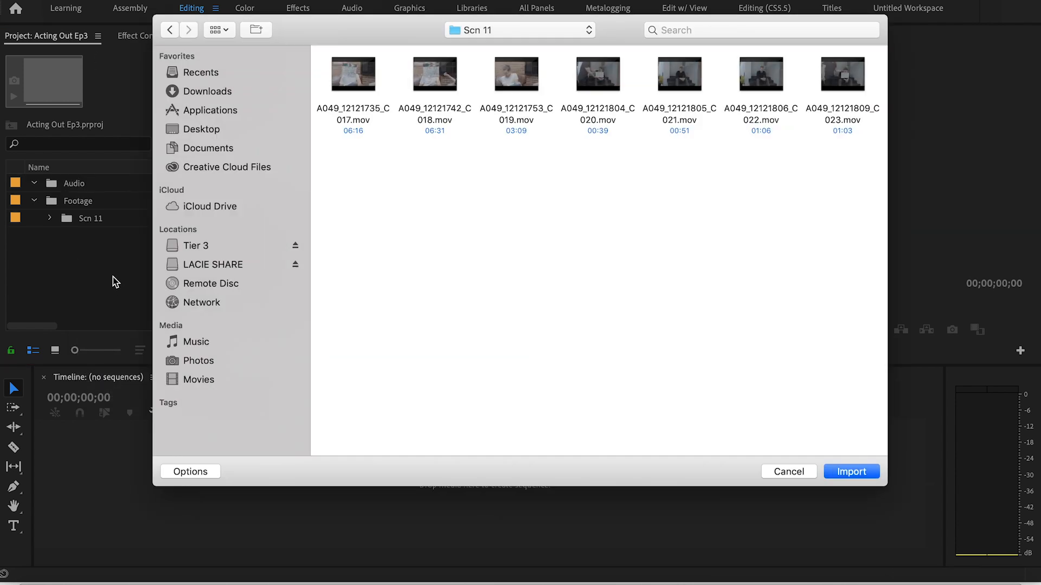
click(590, 31)
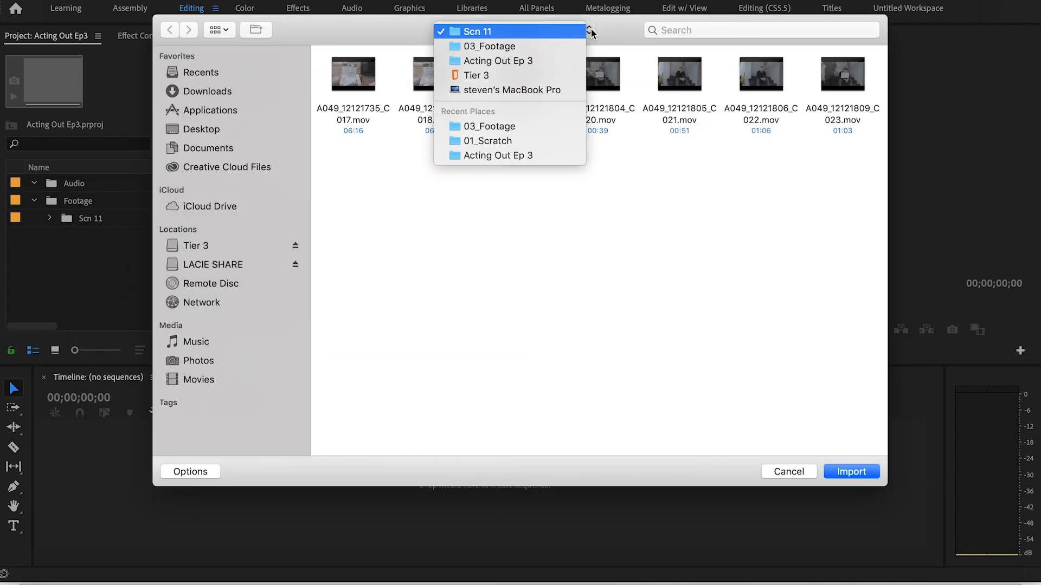
click(554, 60)
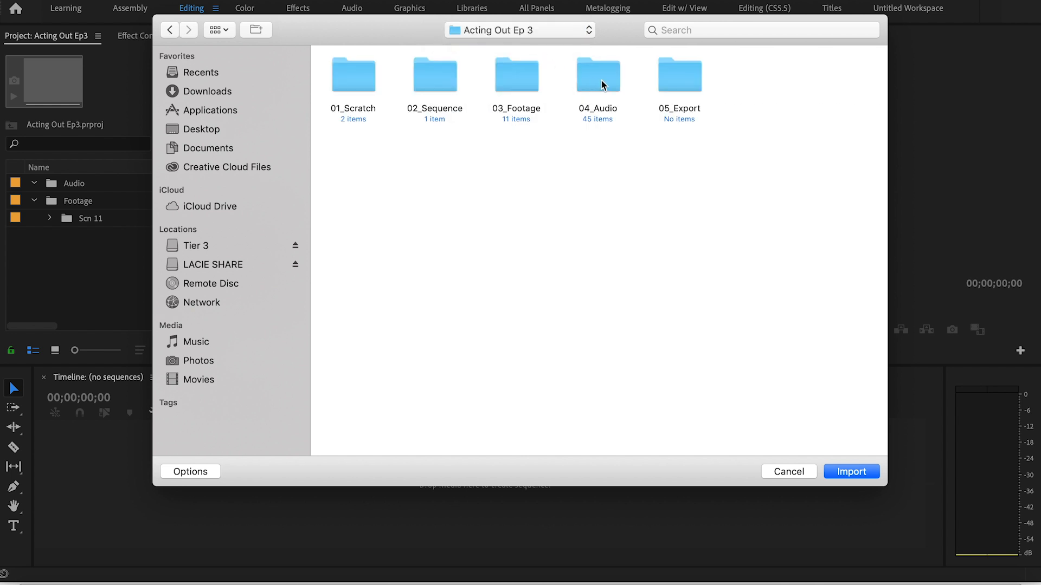
click(601, 82)
double_click(601, 82)
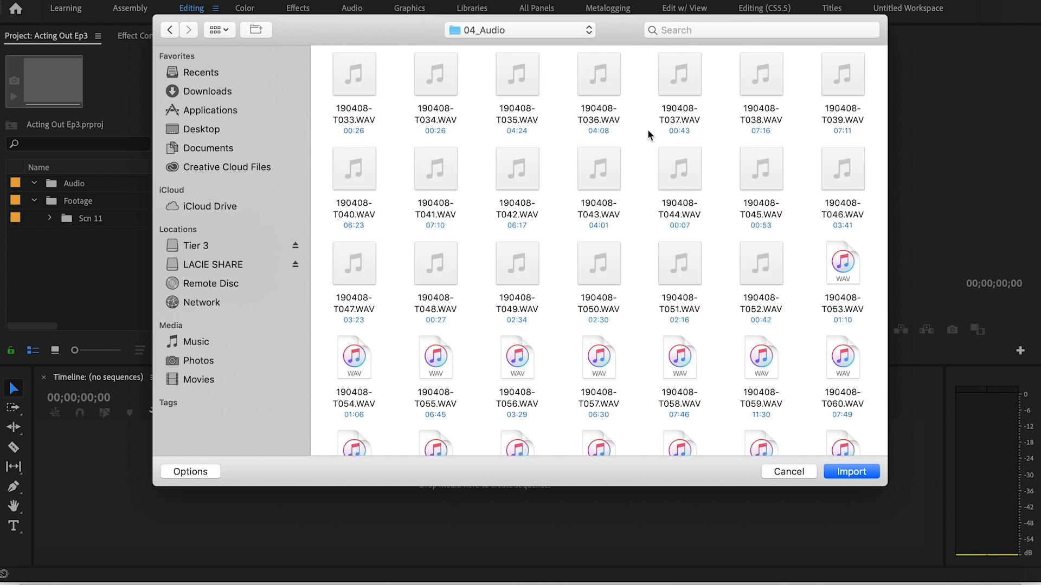
scroll(647, 129, down, 10)
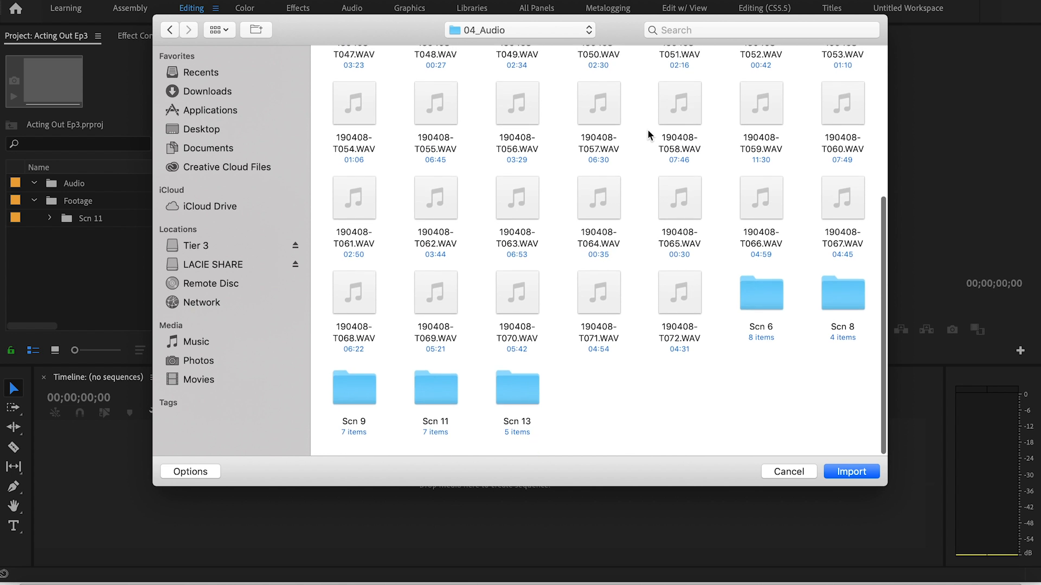
click(434, 389)
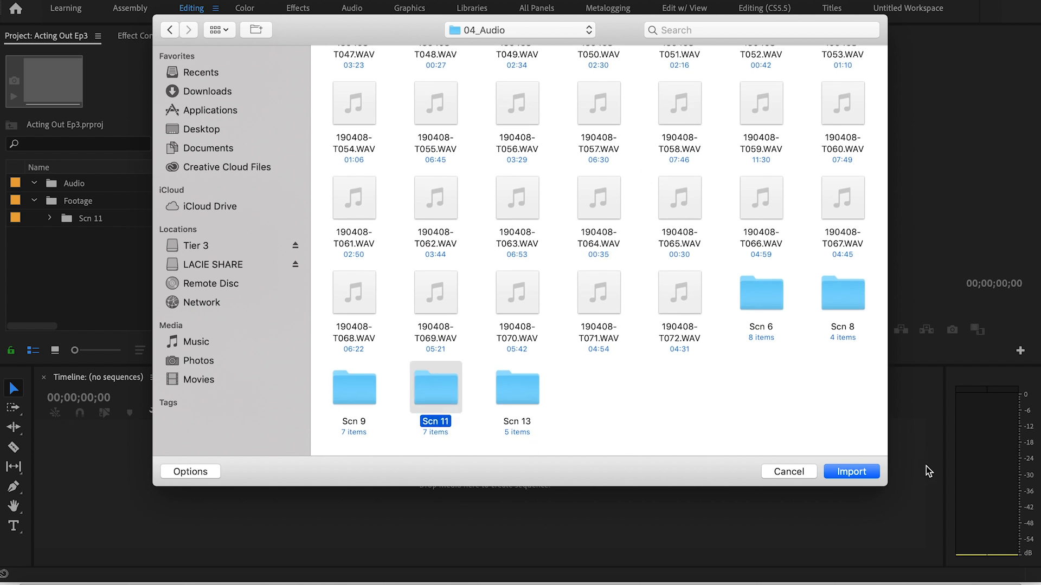
click(856, 476)
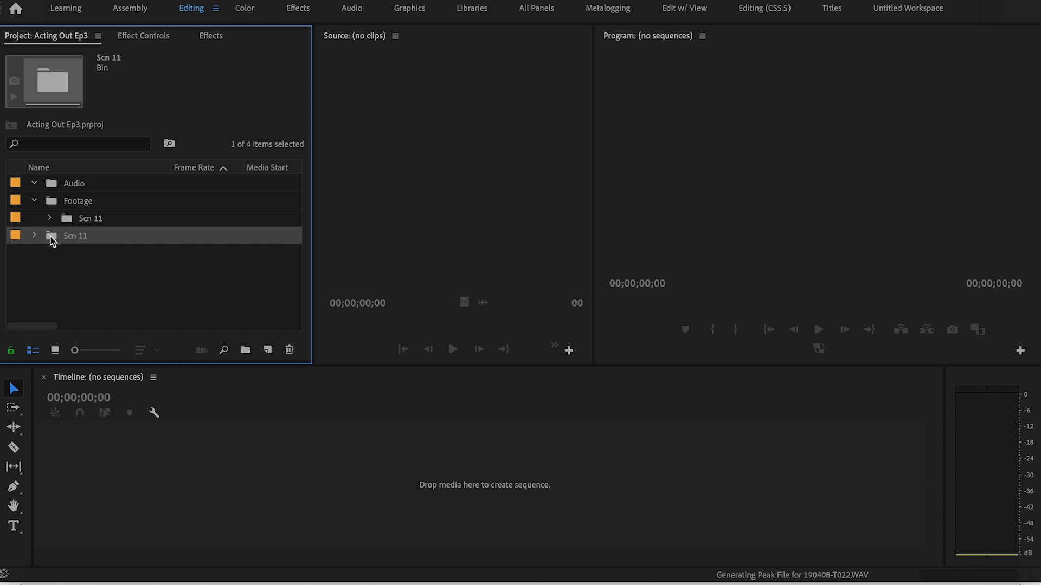
drag(51, 241, 70, 182)
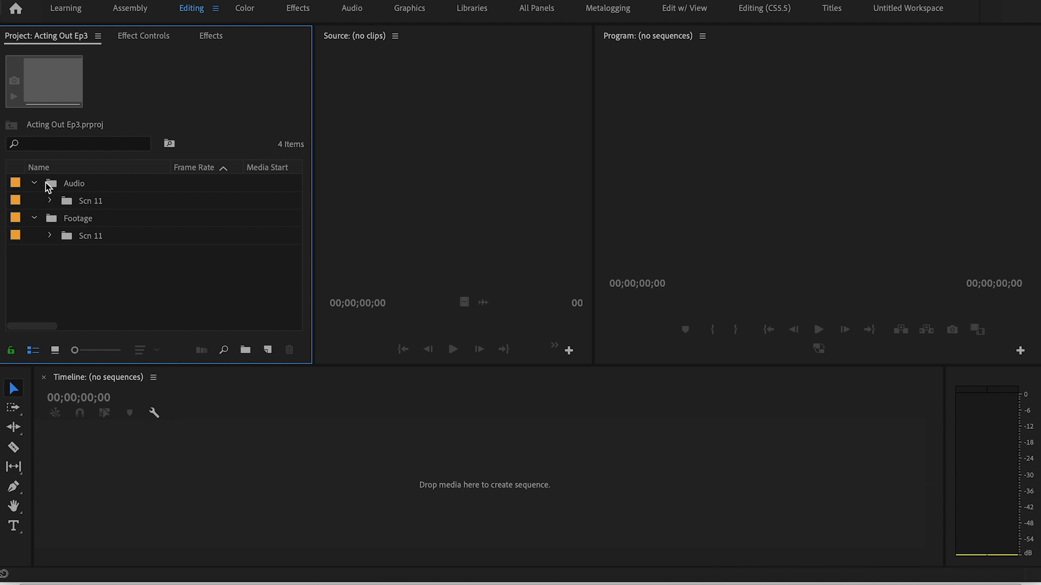
Preview clips in the Footage Scn 11 bin and create a new sequence from A049_12121753_C019.mov
click(50, 236)
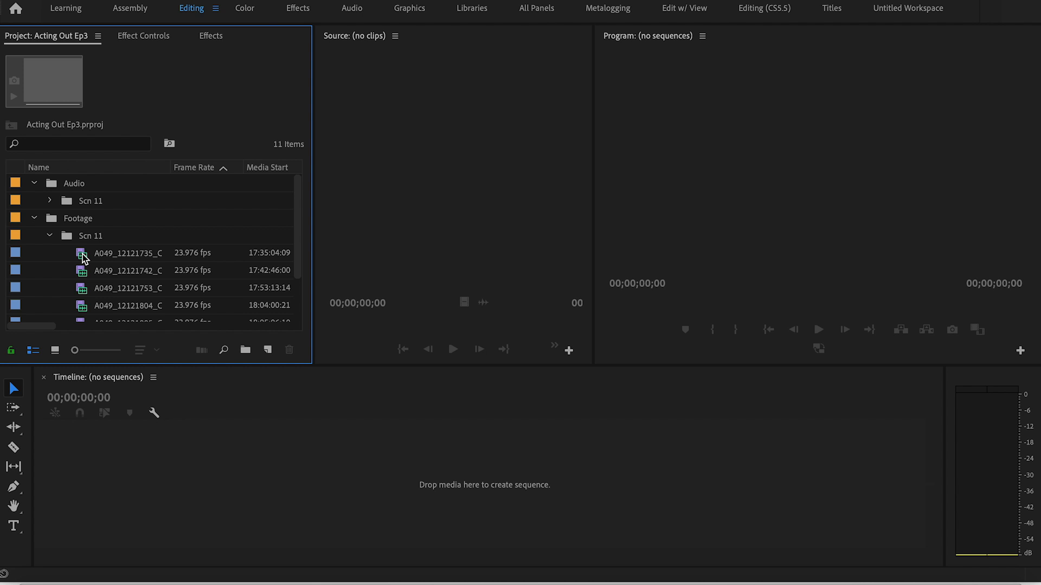
double_click(81, 259)
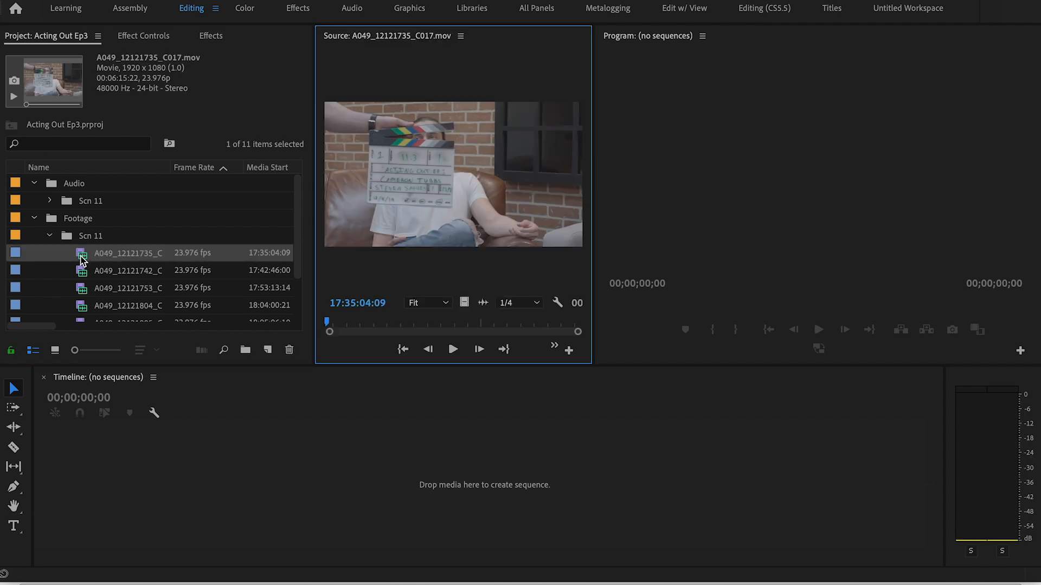
scroll(100, 257, down, 3)
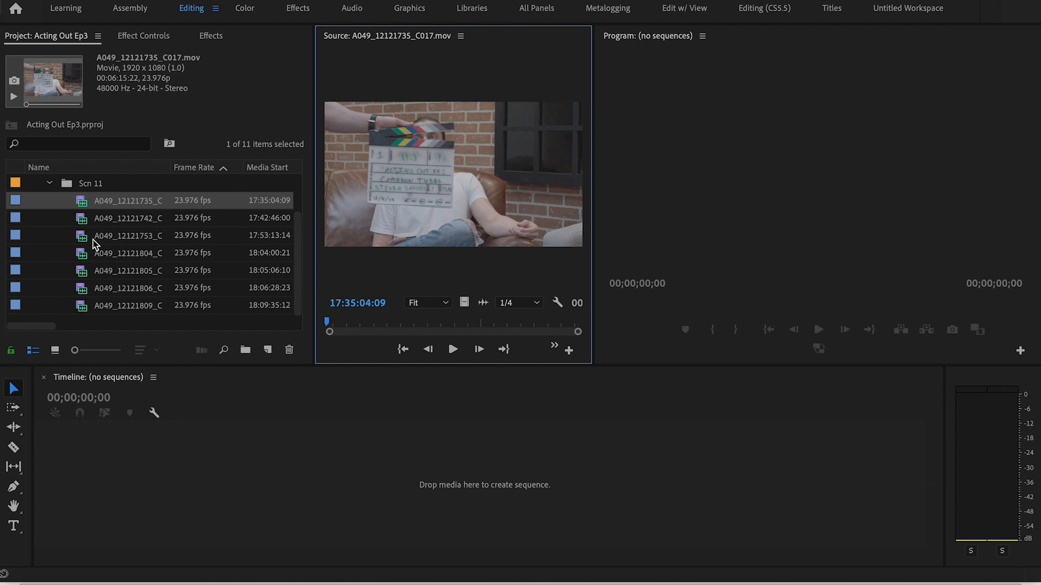
double_click(83, 239)
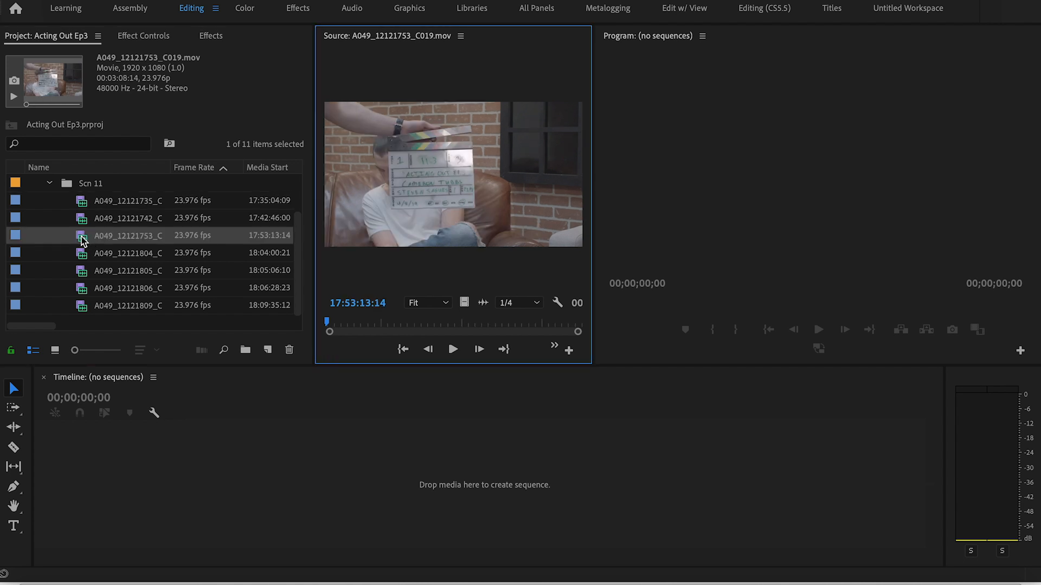
click(83, 240)
drag(85, 242, 162, 477)
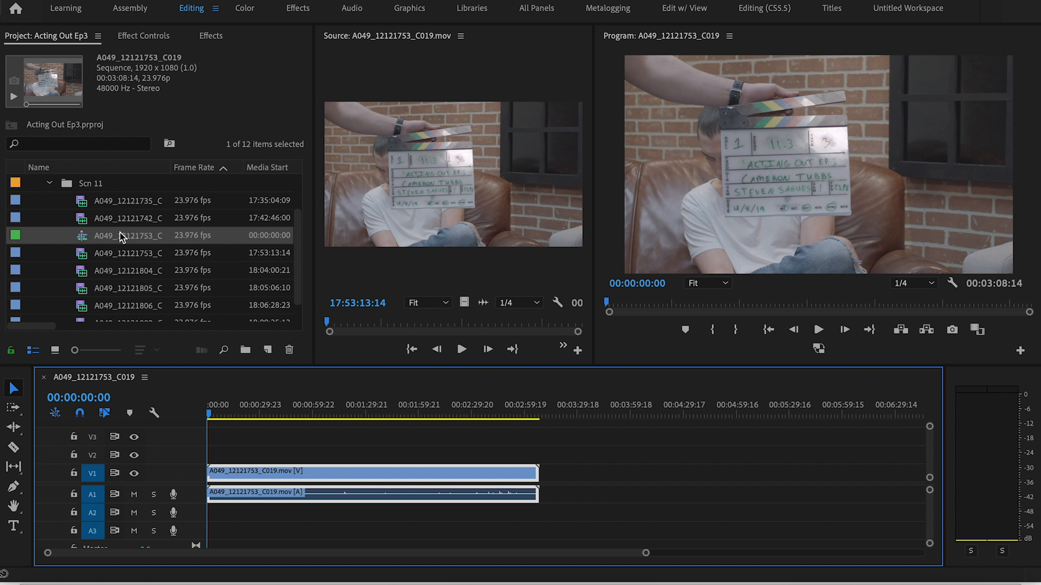
Move the new sequence out of the Scn 11 footage bin to the top level of the project
click(84, 238)
drag(84, 241, 27, 235)
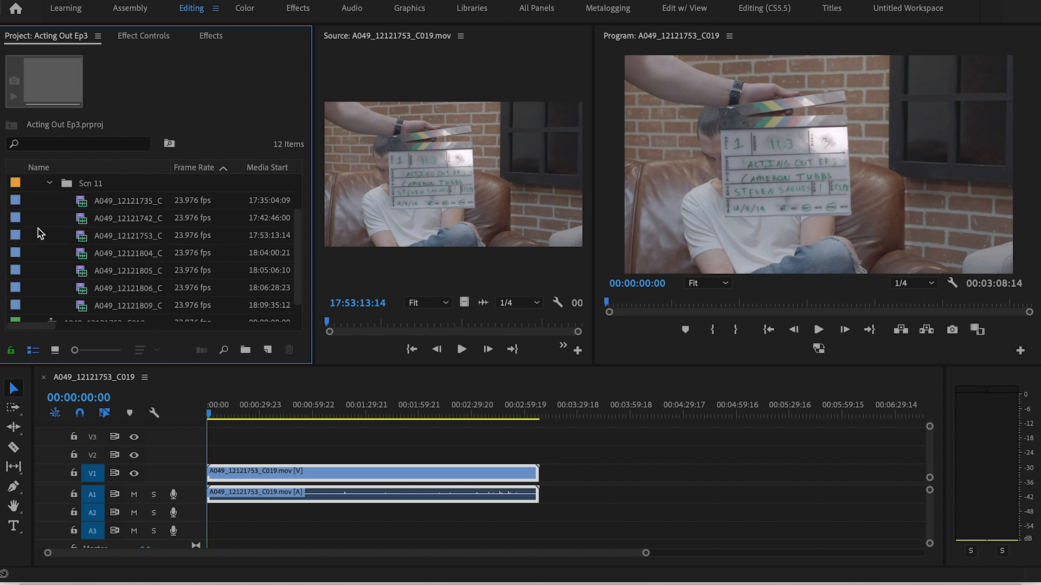
scroll(40, 233, down, 1)
scroll(61, 291, up, 4)
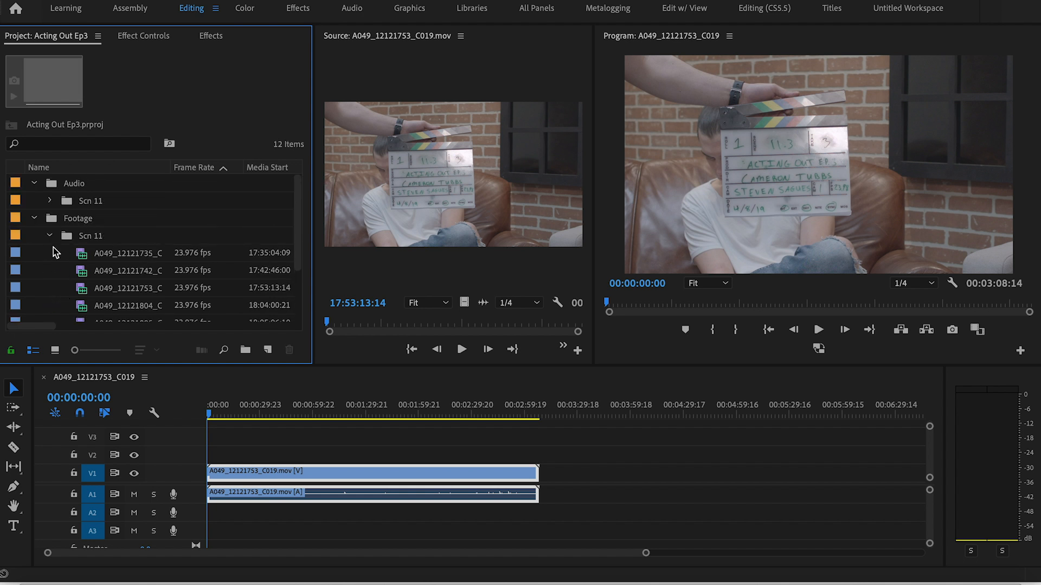
Check the slates of the Scn 11 clips and place A049_12121809_C023.mov on V1 and A1, leaving a gap after the first clip
scroll(68, 262, down, 4)
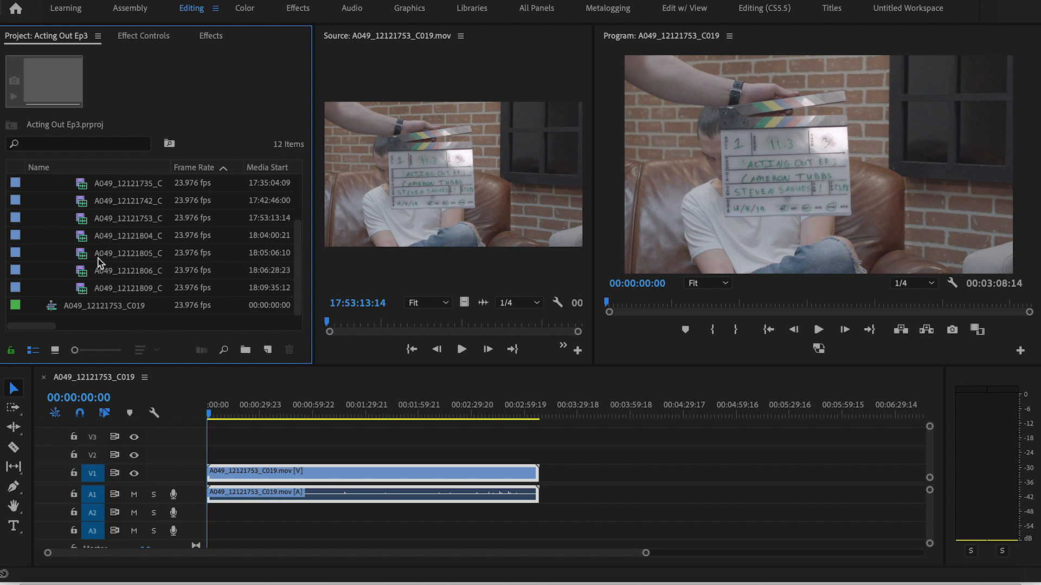
double_click(81, 237)
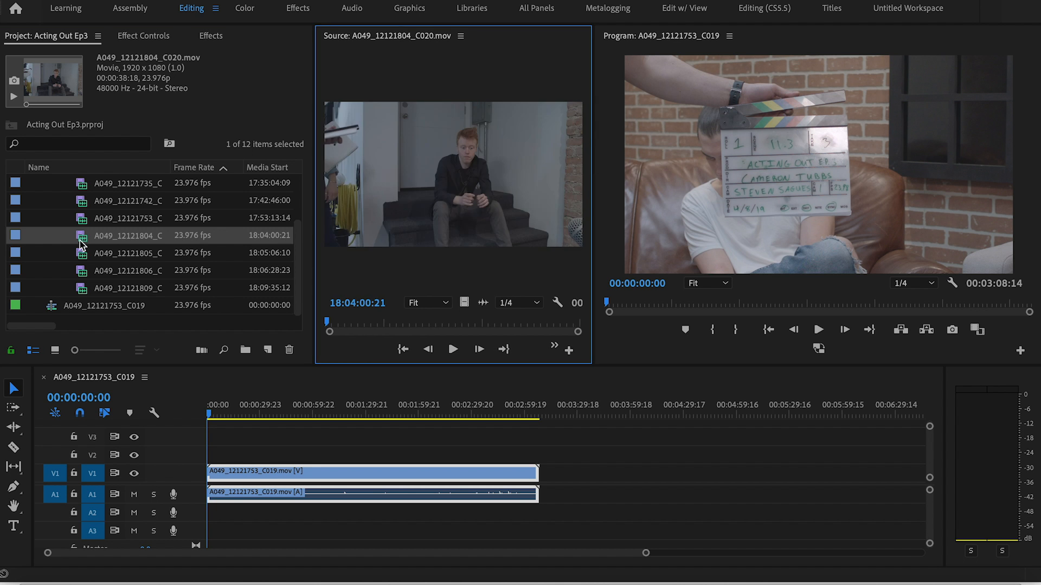
click(333, 325)
drag(335, 327, 365, 327)
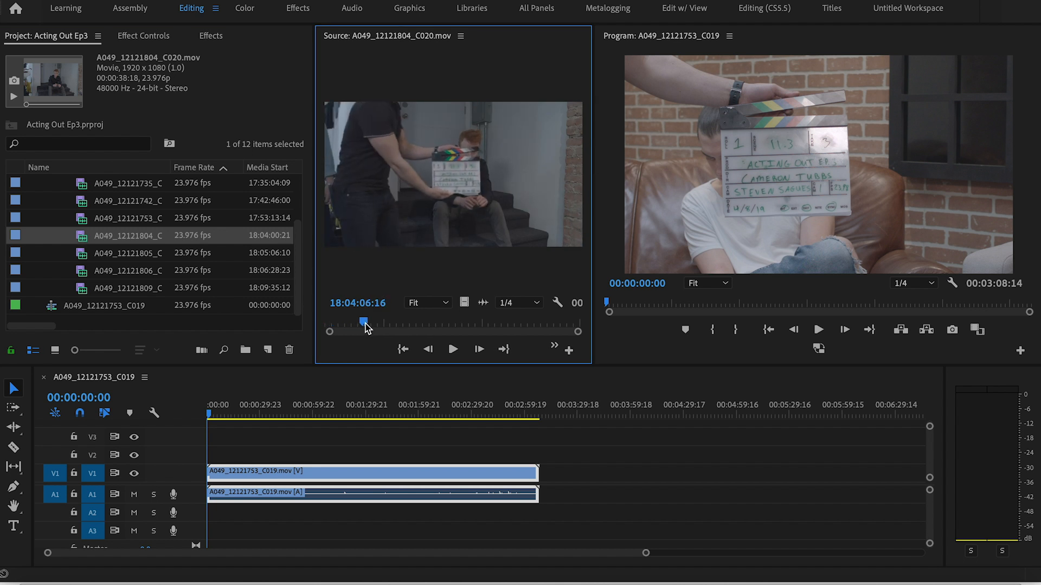
double_click(84, 222)
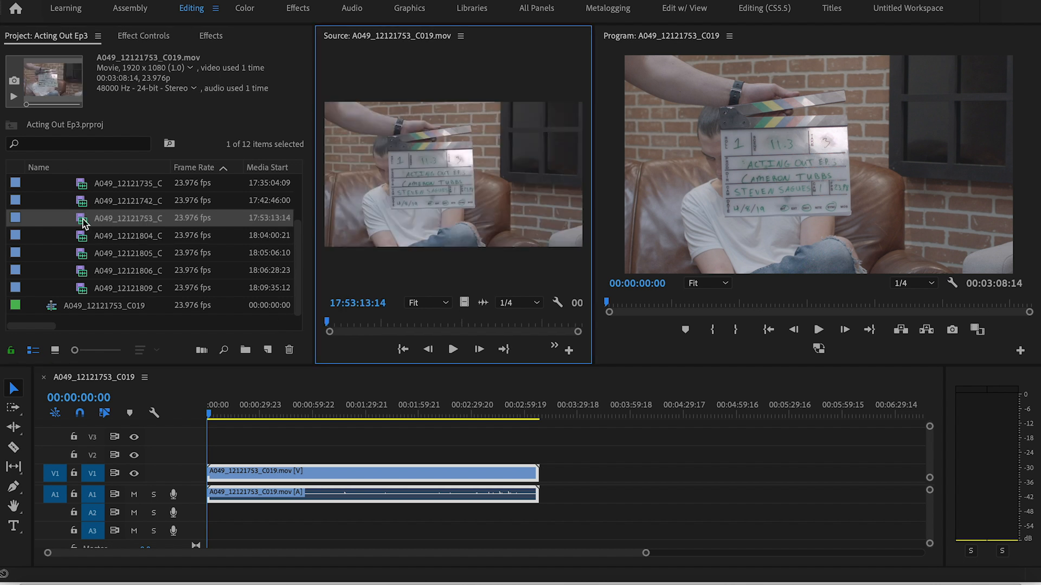
double_click(83, 272)
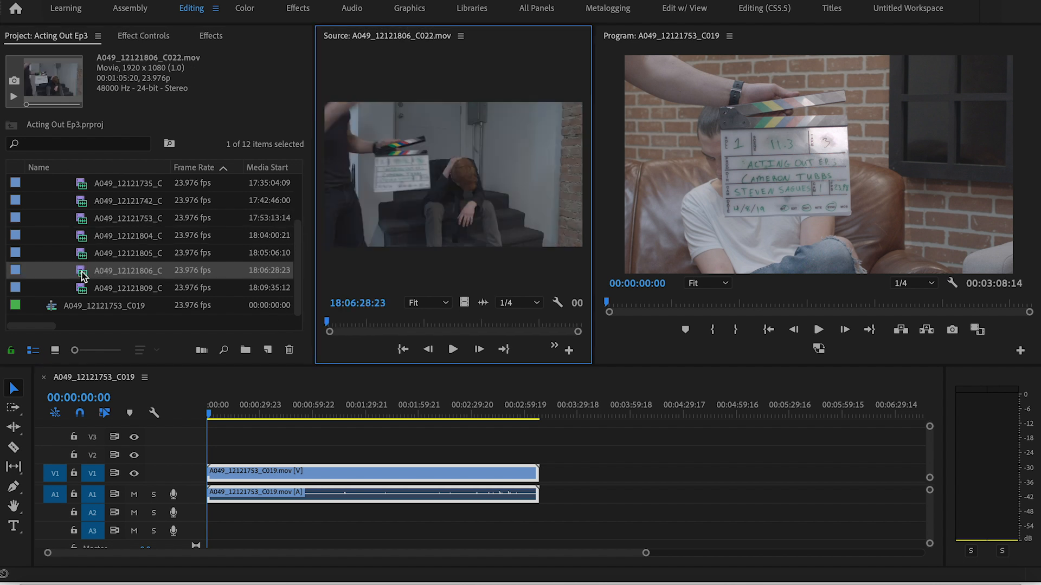
click(334, 323)
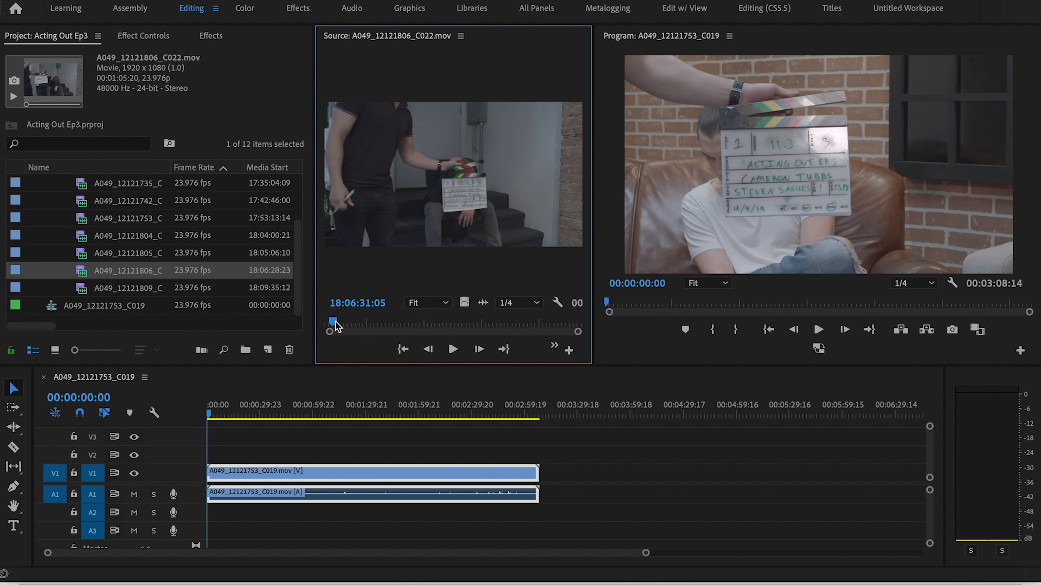
double_click(82, 292)
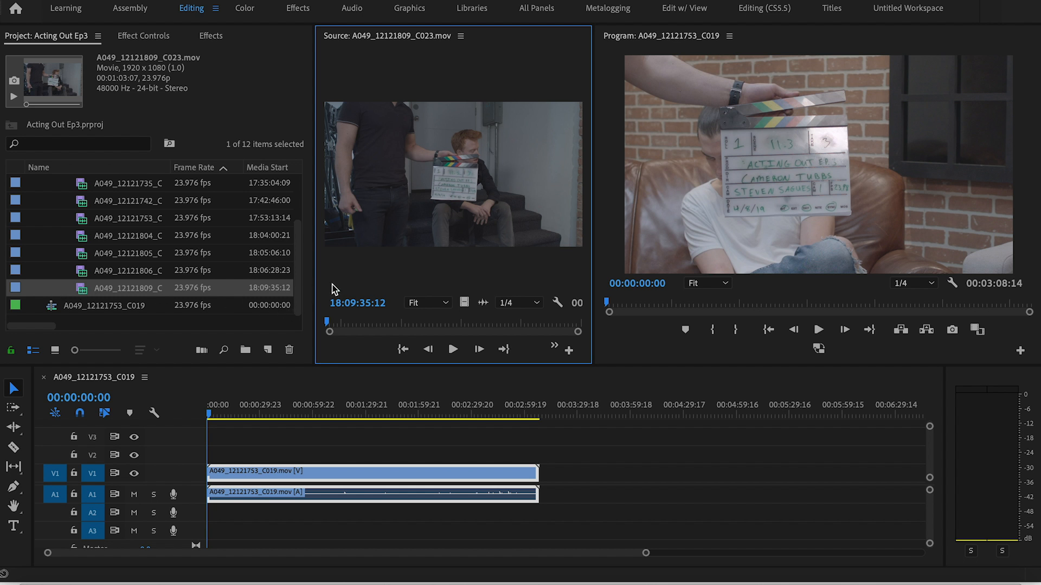
drag(84, 289, 526, 494)
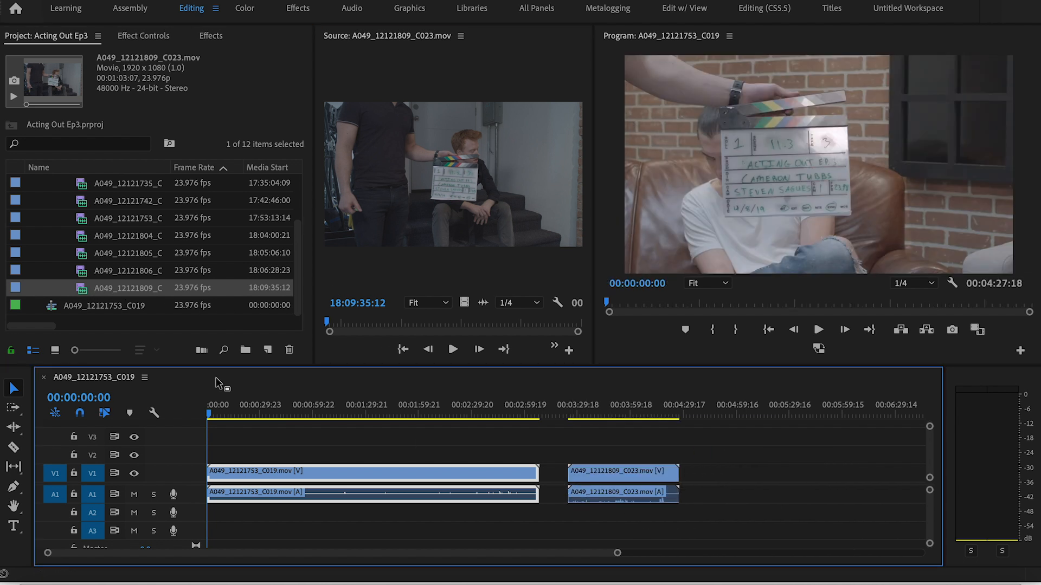
Listen to 190408-T022.WAV from the Audio Scn 11 bin and place it from A2 downward at the start of the sequence
scroll(81, 250, up, 3)
click(49, 236)
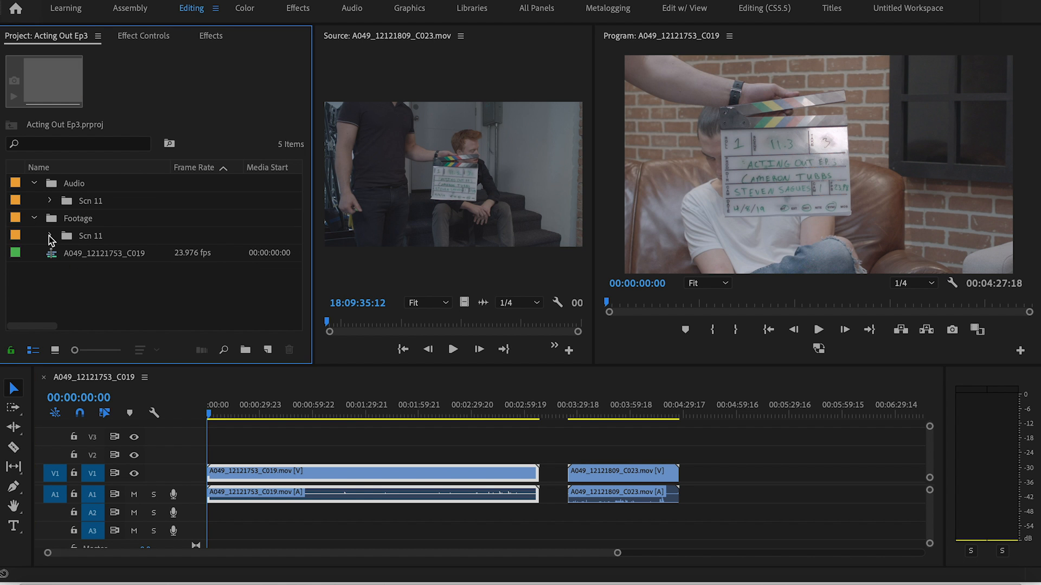
click(50, 201)
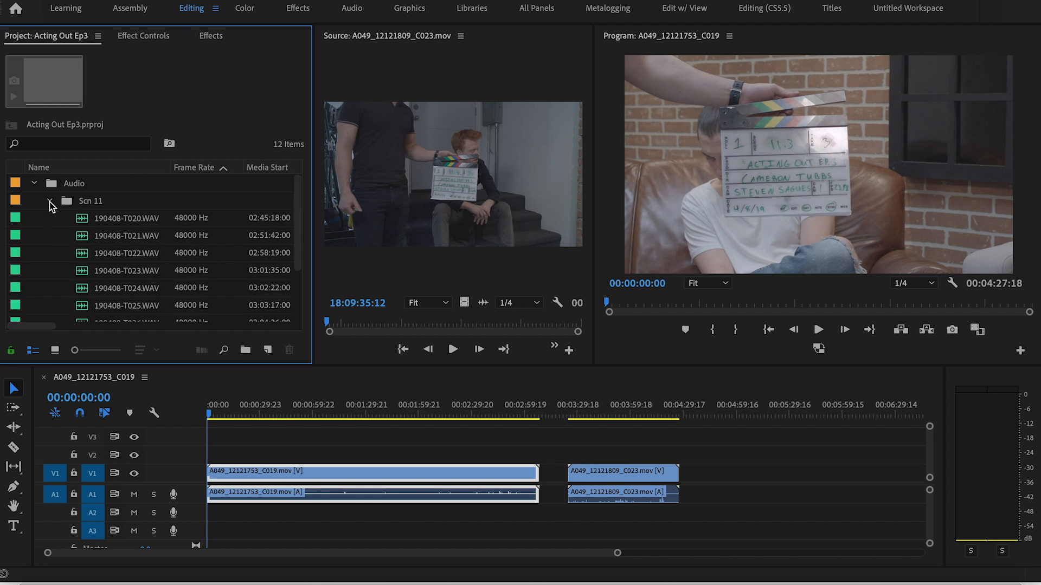
double_click(83, 257)
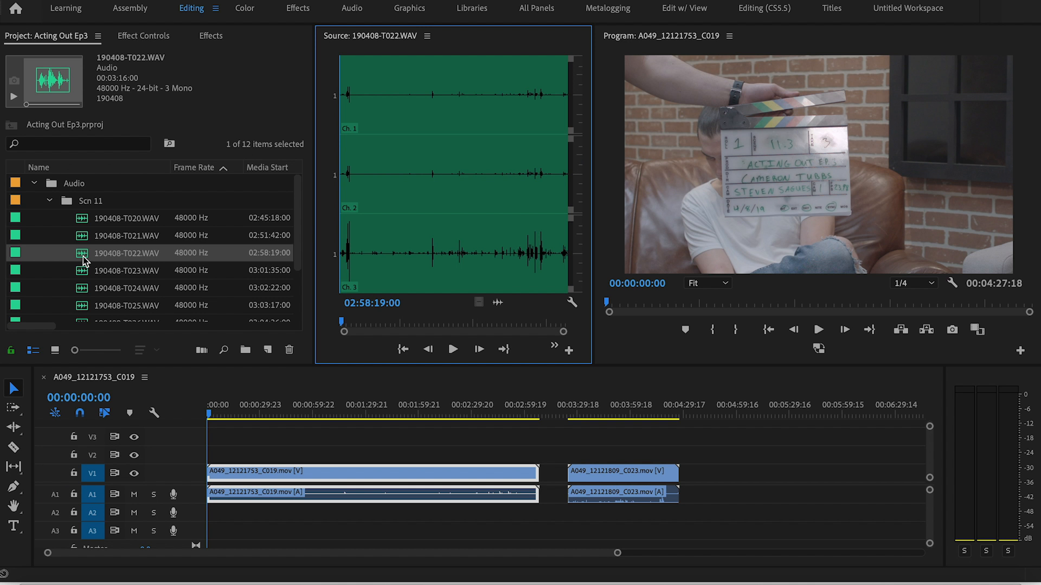
key(space)
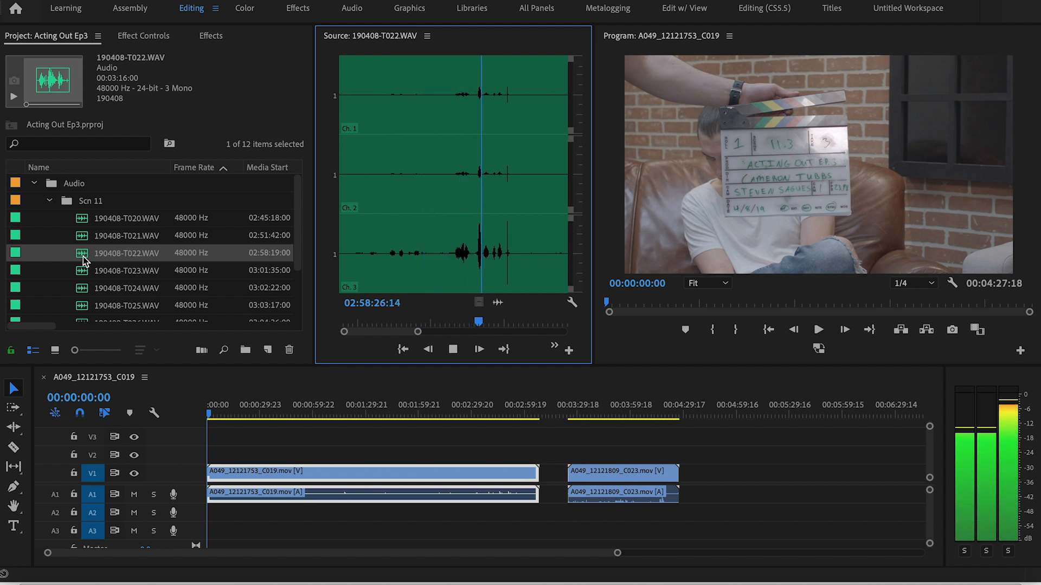
key(space)
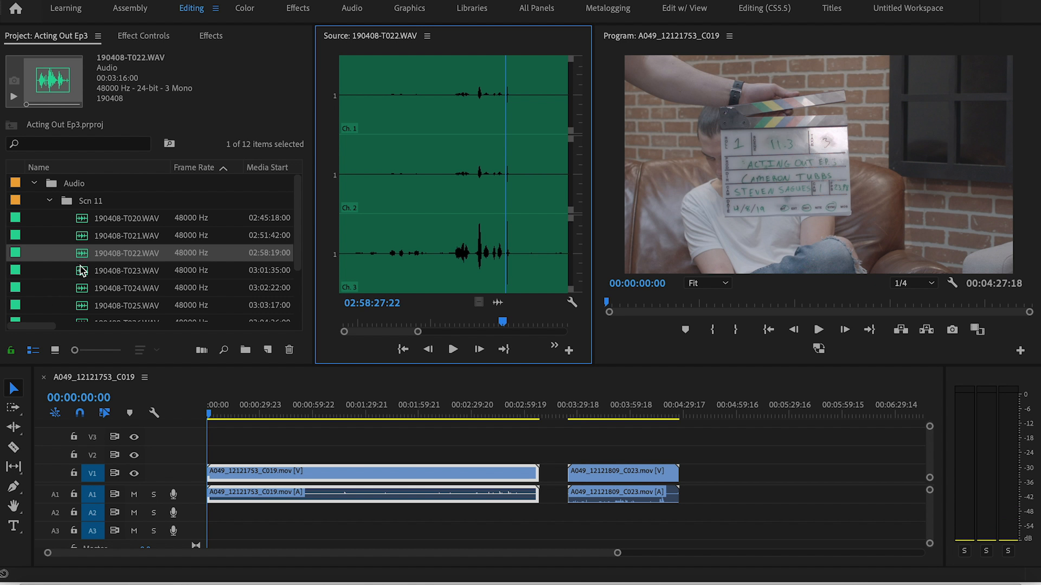
drag(87, 255, 211, 518)
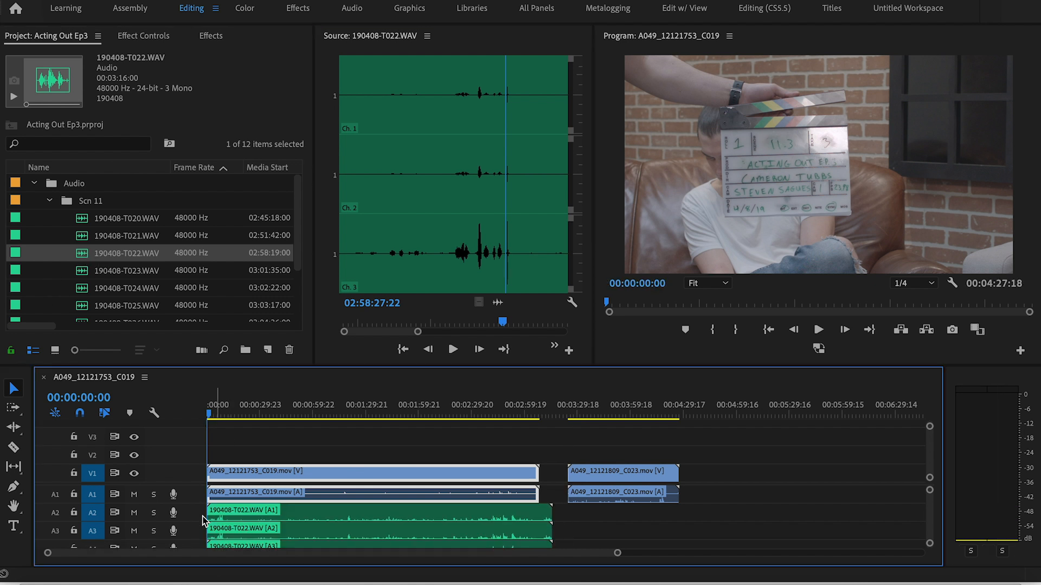
Listen to 190408-T026.WAV from the Audio Scn 11 bin and place it from A2 downward at the start of A049_12121809_C023.mov
scroll(70, 264, down, 3)
double_click(85, 256)
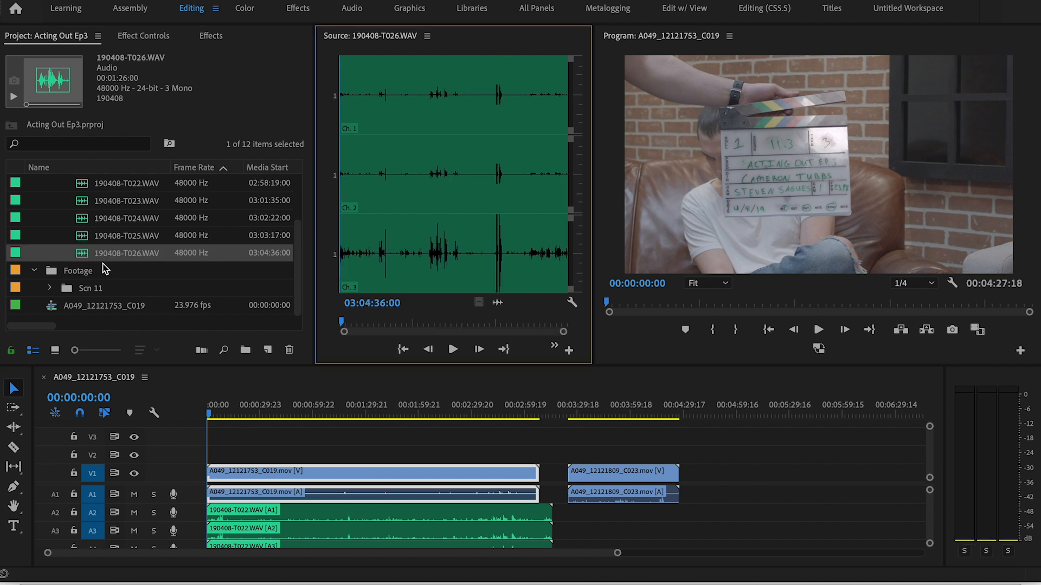
click(457, 352)
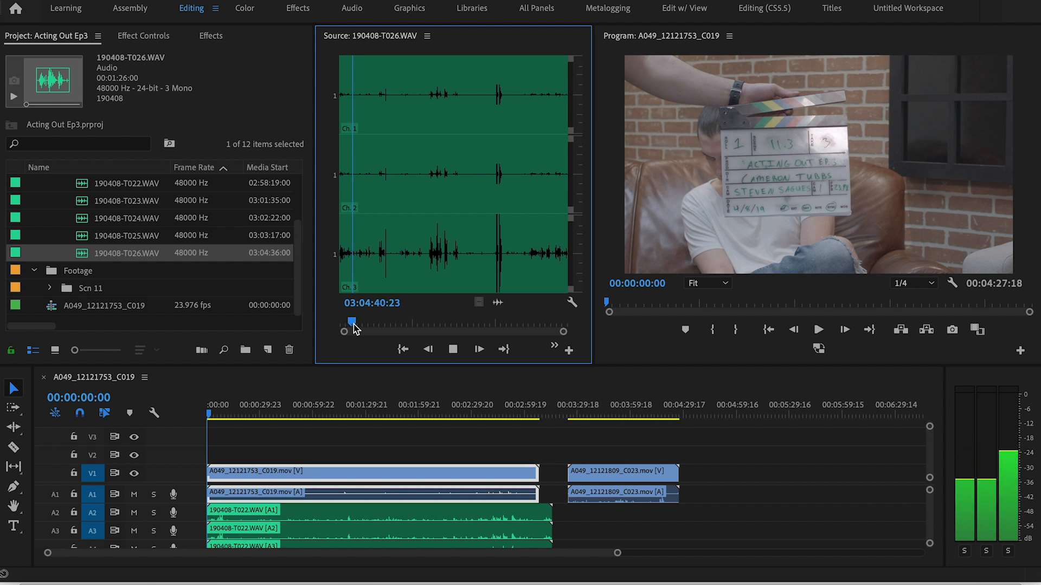
drag(355, 327, 380, 327)
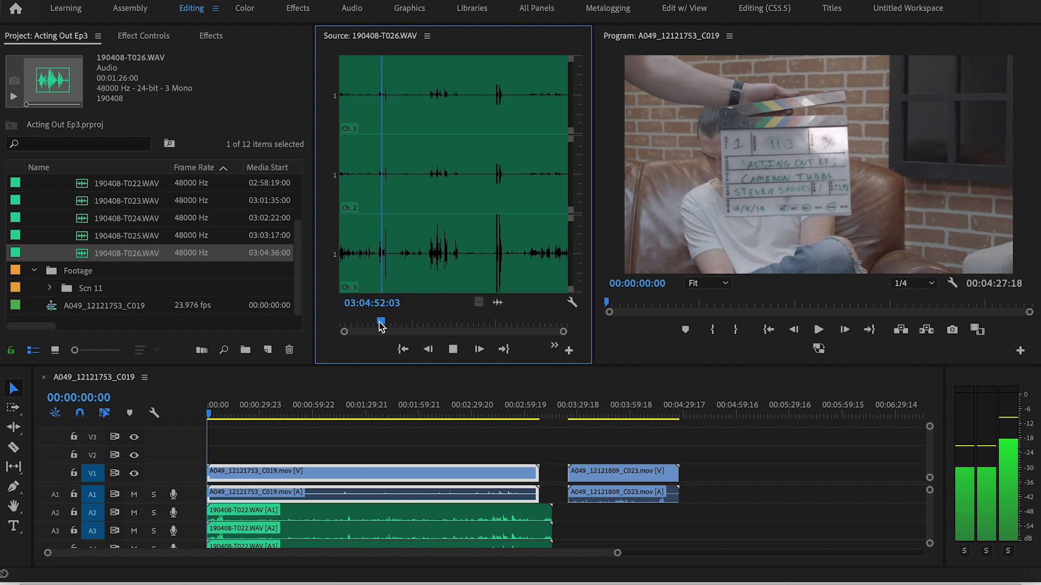
click(382, 325)
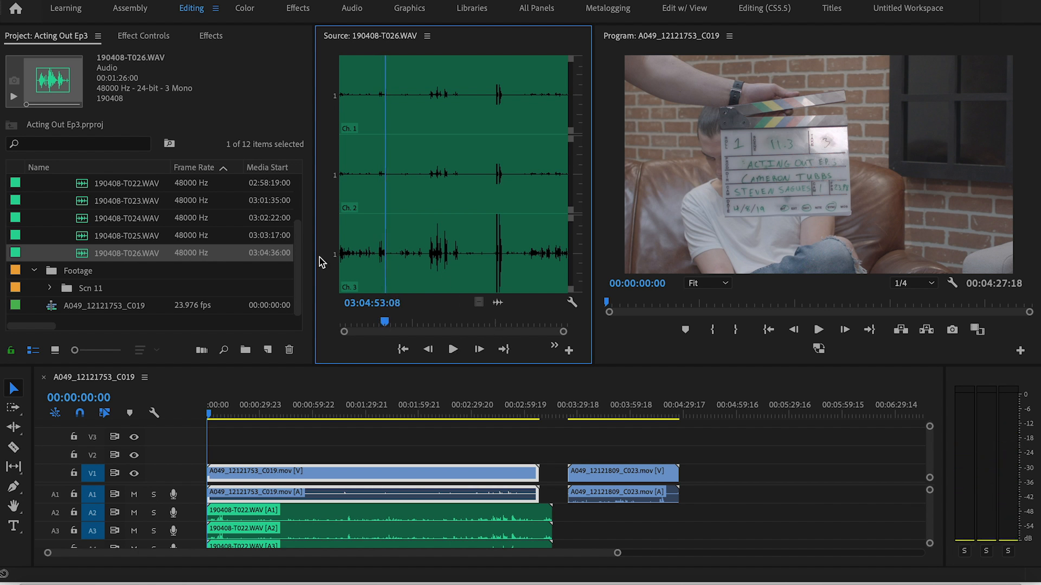
click(92, 255)
drag(92, 255, 571, 517)
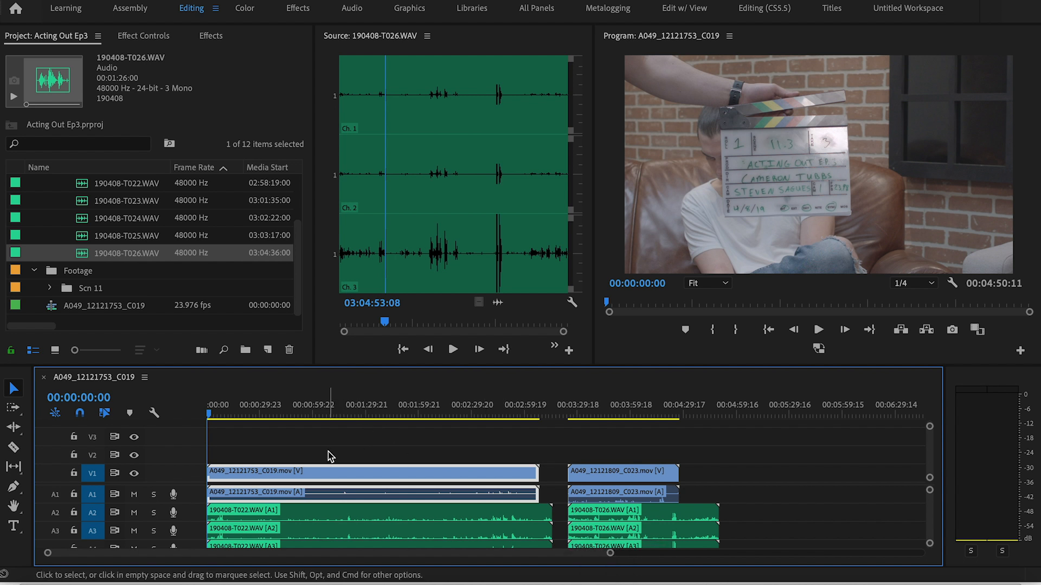
Synchronize A049_12121753_C019.mov with 190408-T022.WAV by audio, using track channel 1
drag(312, 455, 369, 520)
right_click(370, 520)
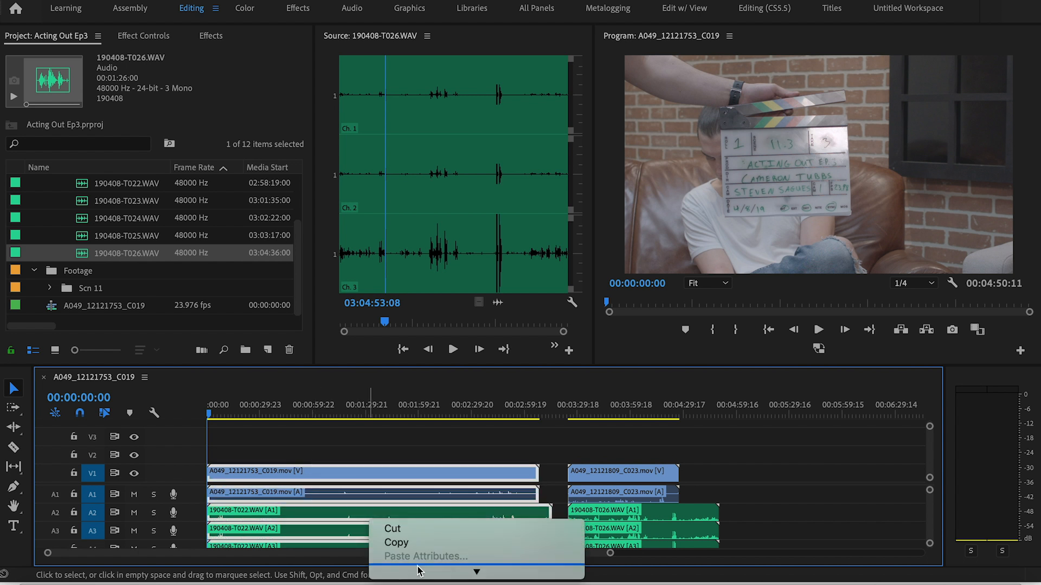
mouse_move(423, 574)
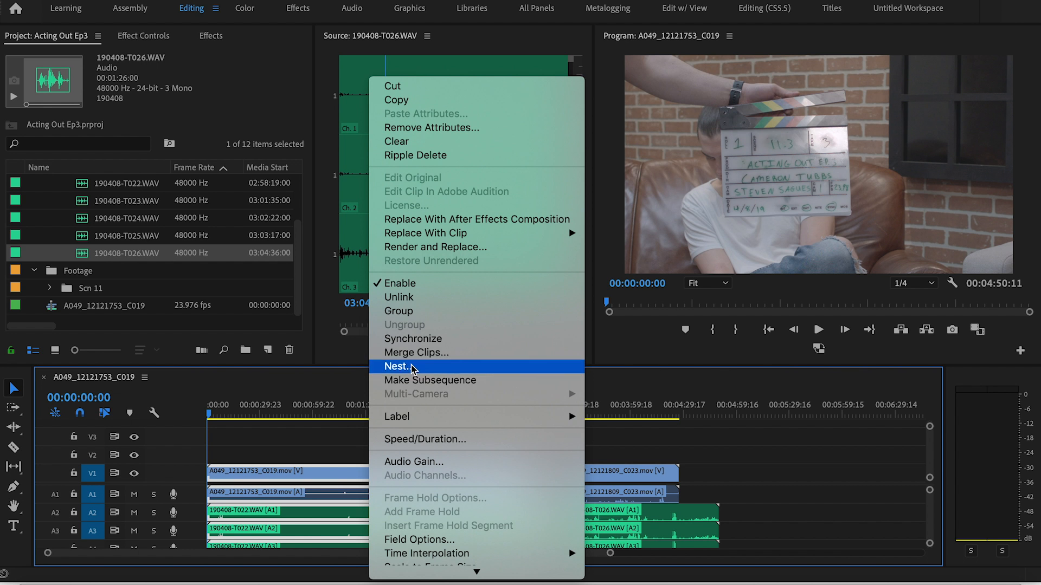
click(412, 340)
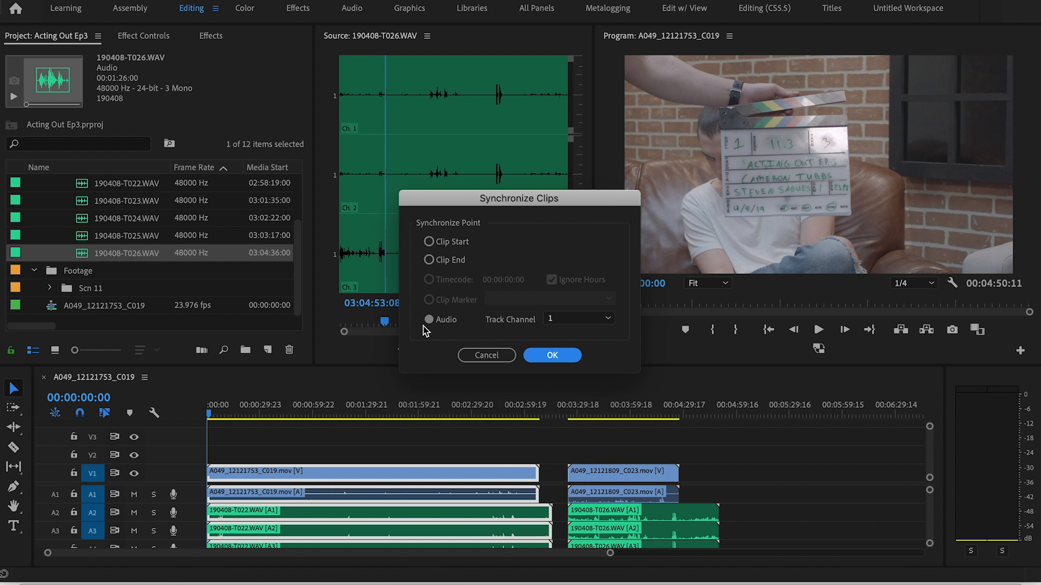
click(555, 356)
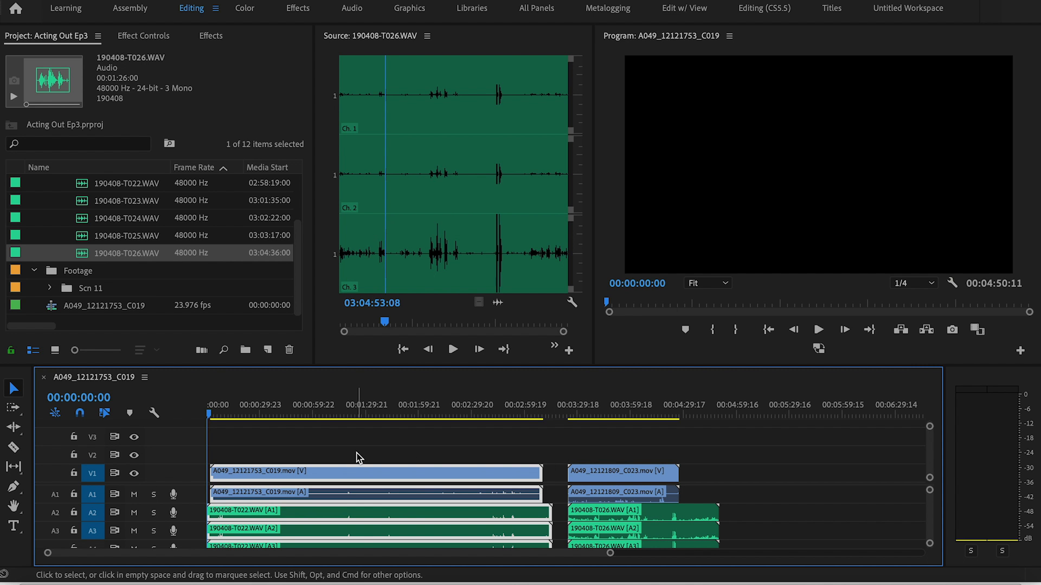
Play the slate clap of the first clip to check that picture and recorded audio are in sync
key(=)
key(=)
key(=)
key(=)
drag(379, 415, 414, 417)
key(space)
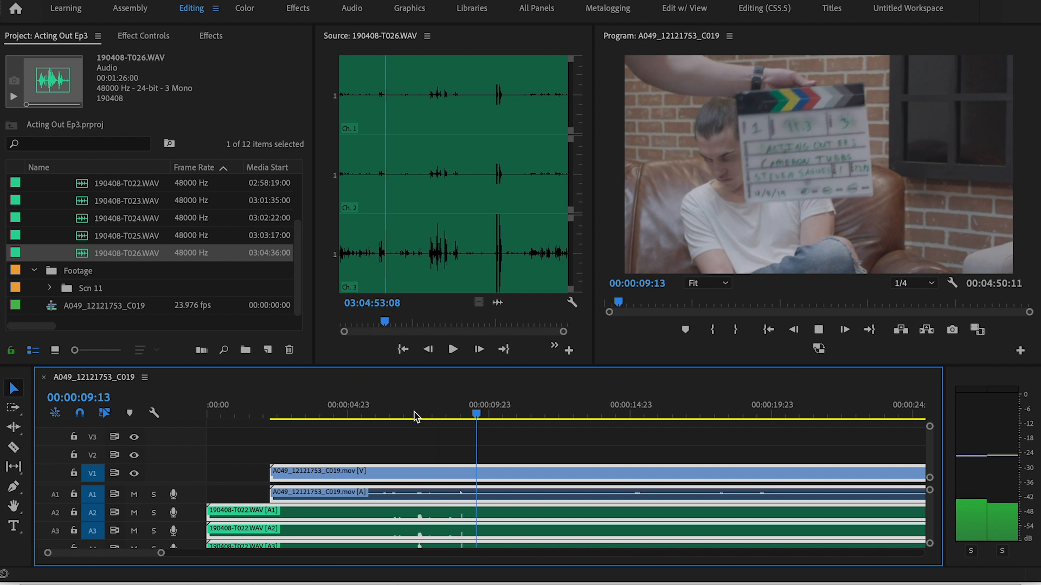
key(space)
Replace the first clip's camera audio with 190408-T022.WAV on A1 to A3 and trim both of its ends to the video
click(249, 498)
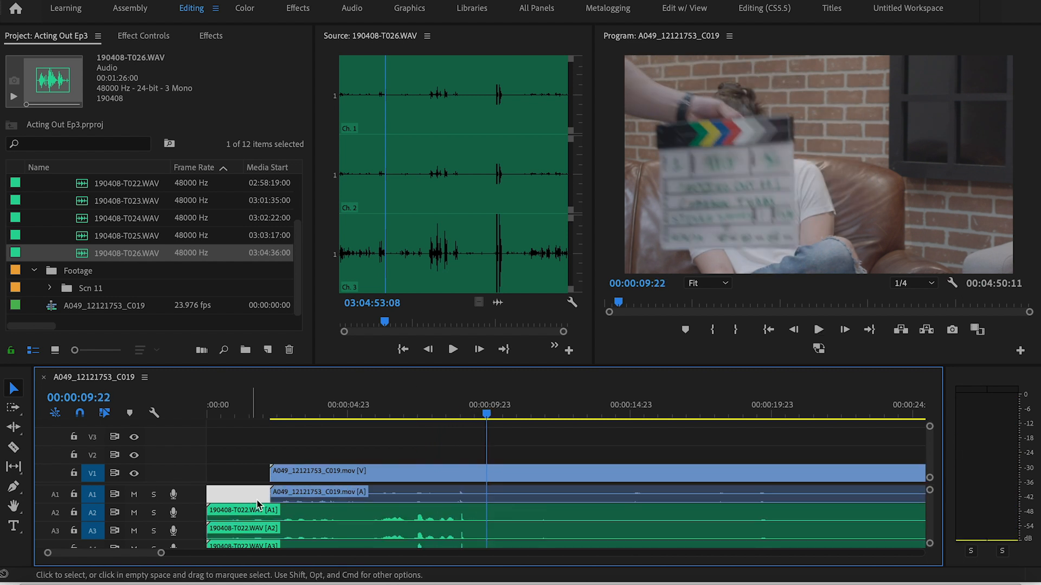
drag(301, 515, 301, 503)
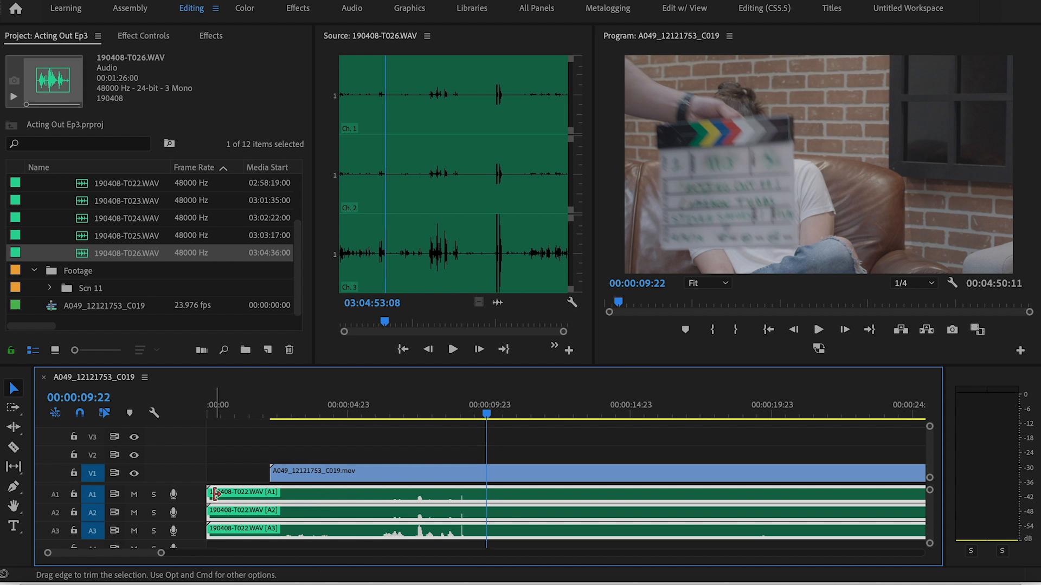
drag(212, 493, 277, 489)
key(minus)
key(minus)
key(minus)
key(minus)
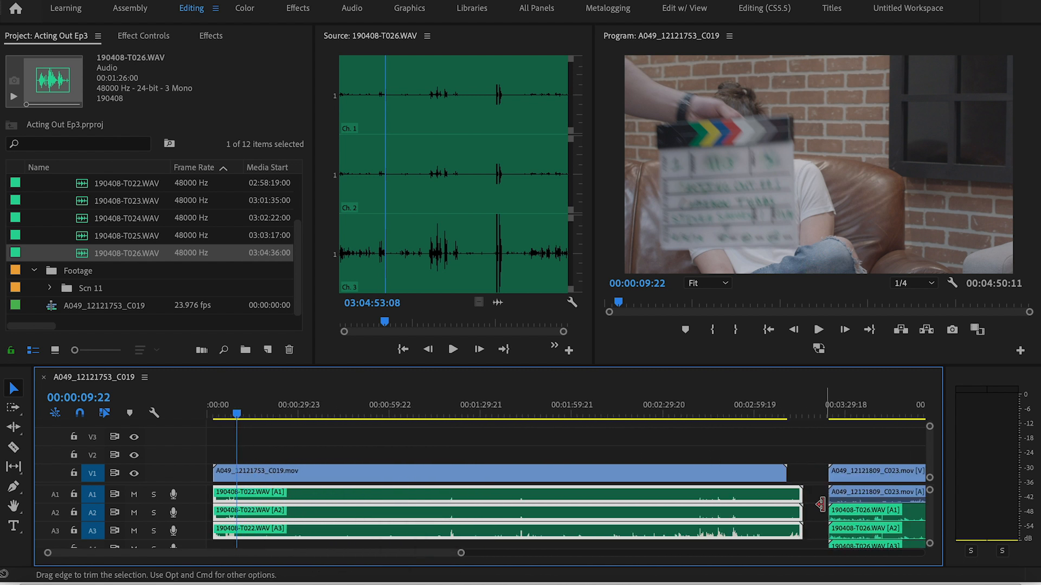
drag(808, 500, 796, 499)
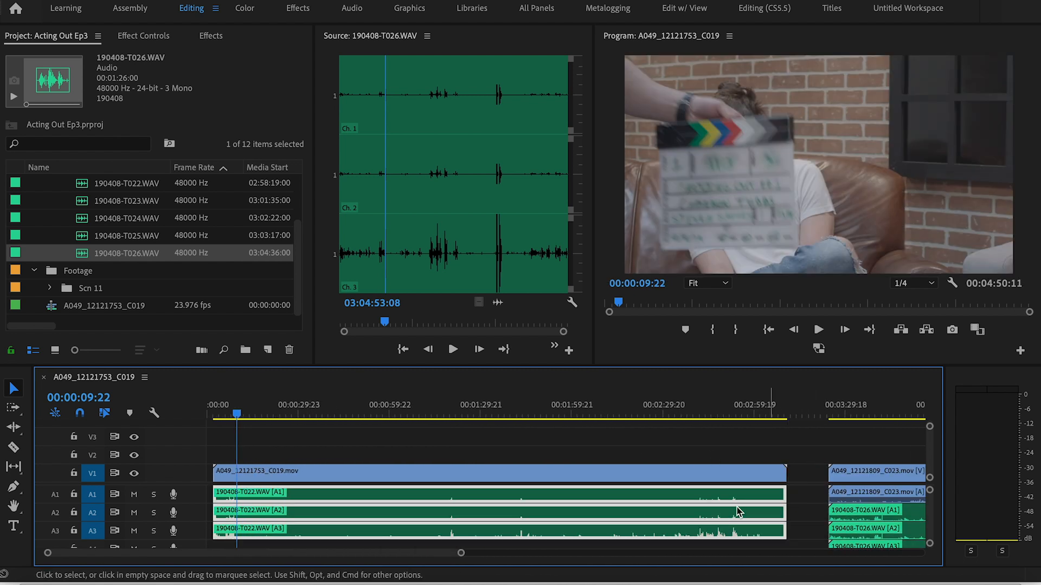
Play the first clip past its slate and split its video and audio at 00:00:21:02
drag(237, 417, 229, 418)
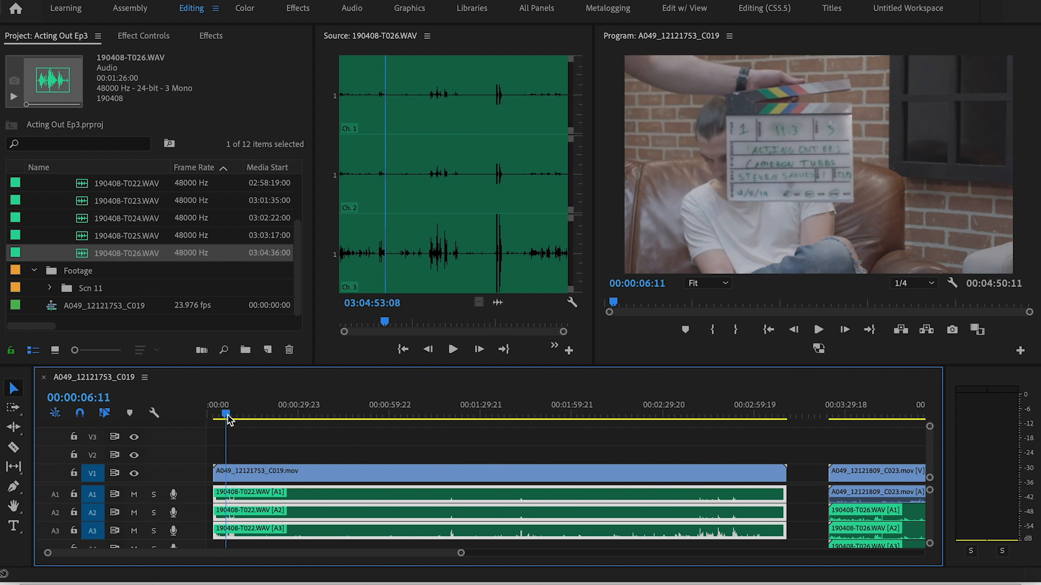
key(space)
key(=)
key(=)
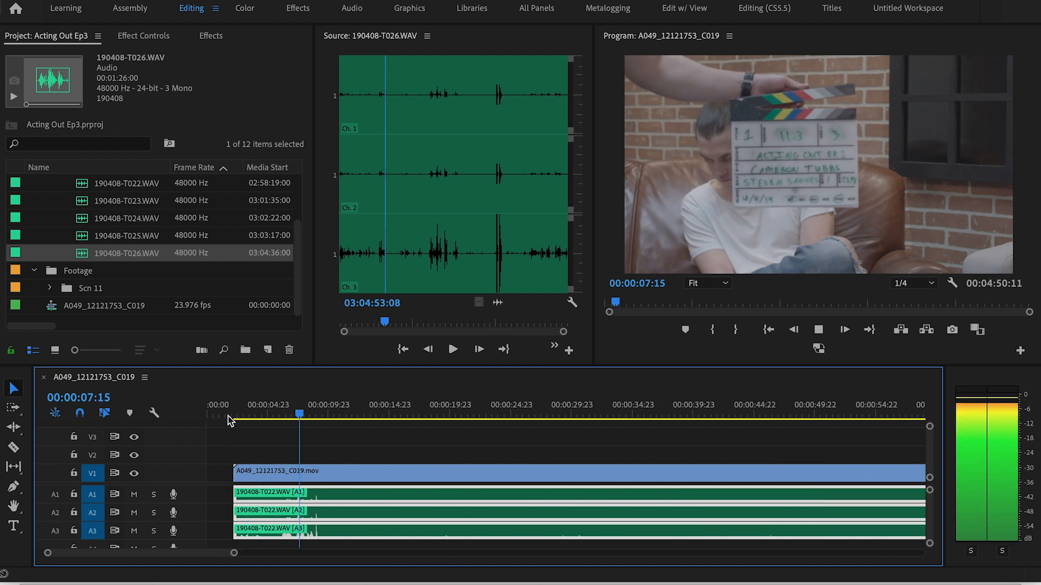
click(347, 416)
drag(347, 418, 395, 426)
key(space)
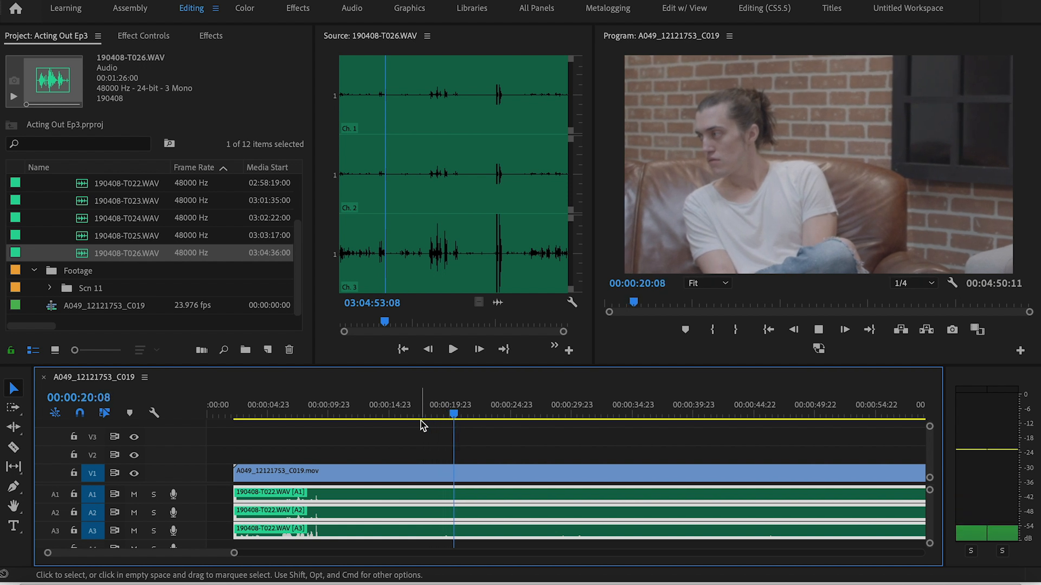
key(space)
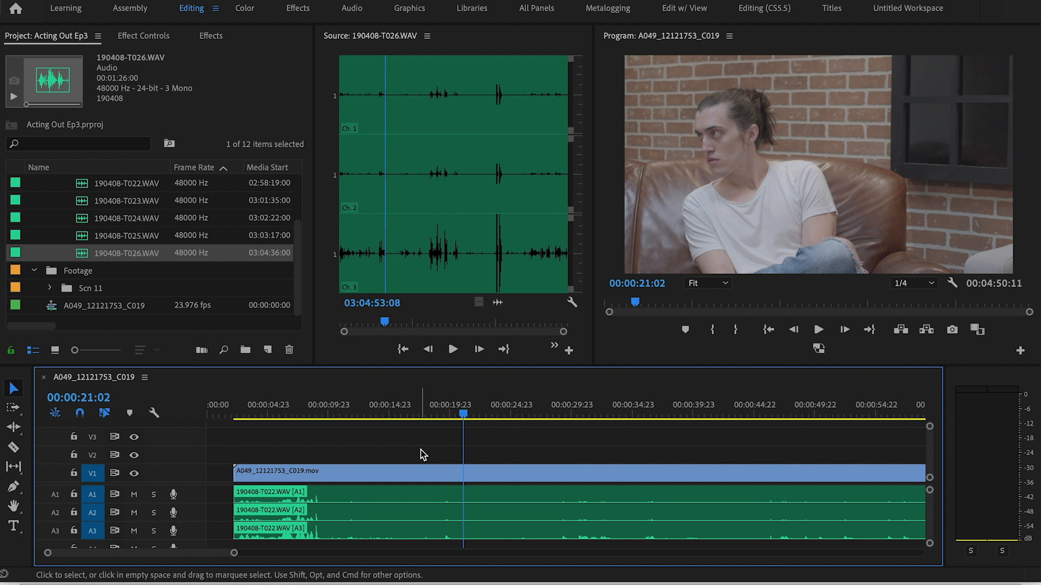
key(super+k)
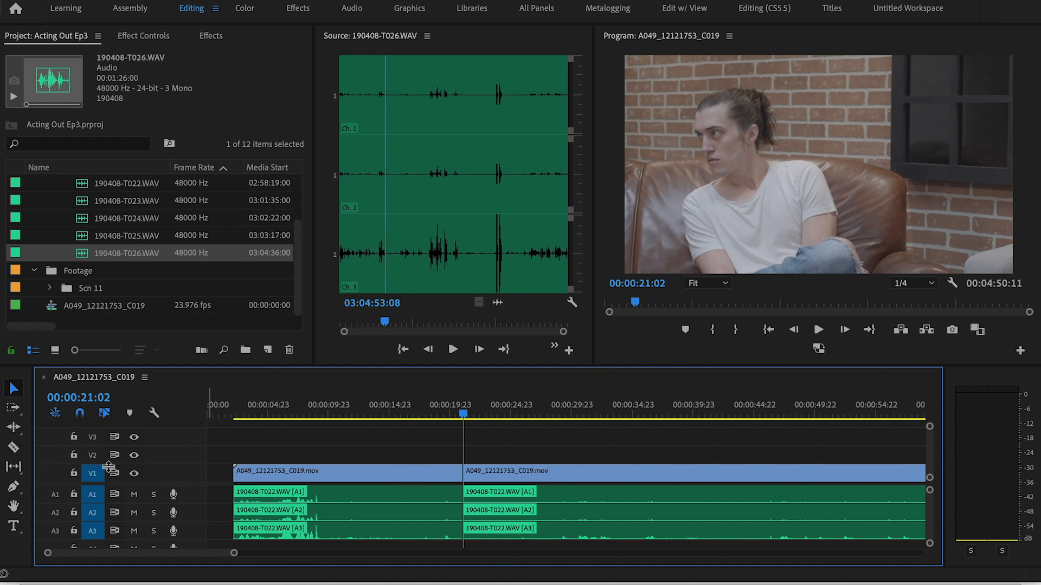
Untarget the video and audio tracks, try splitting only the first clip's video at 00:00:17:18, and undo that split
click(93, 496)
click(92, 513)
click(93, 530)
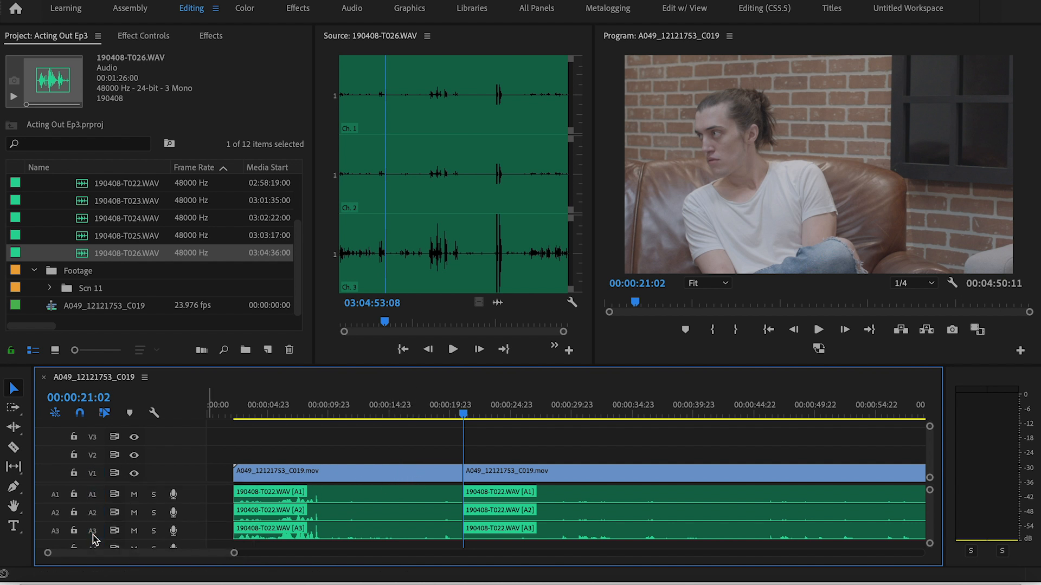
click(422, 413)
key(ctrl+k)
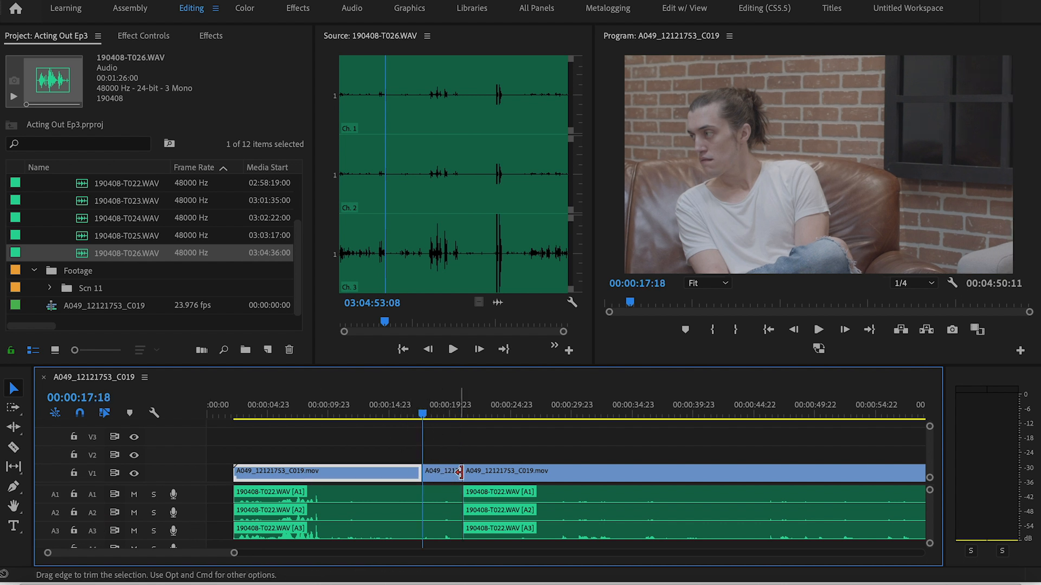
key(super+z)
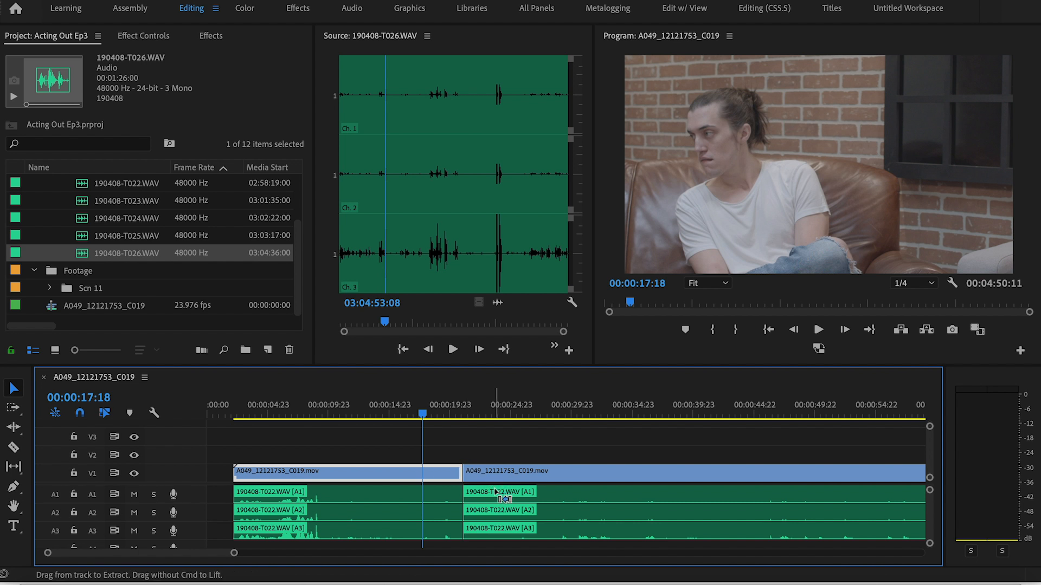
Target tracks V1, A1, A2 and A3 again
drag(433, 413, 454, 412)
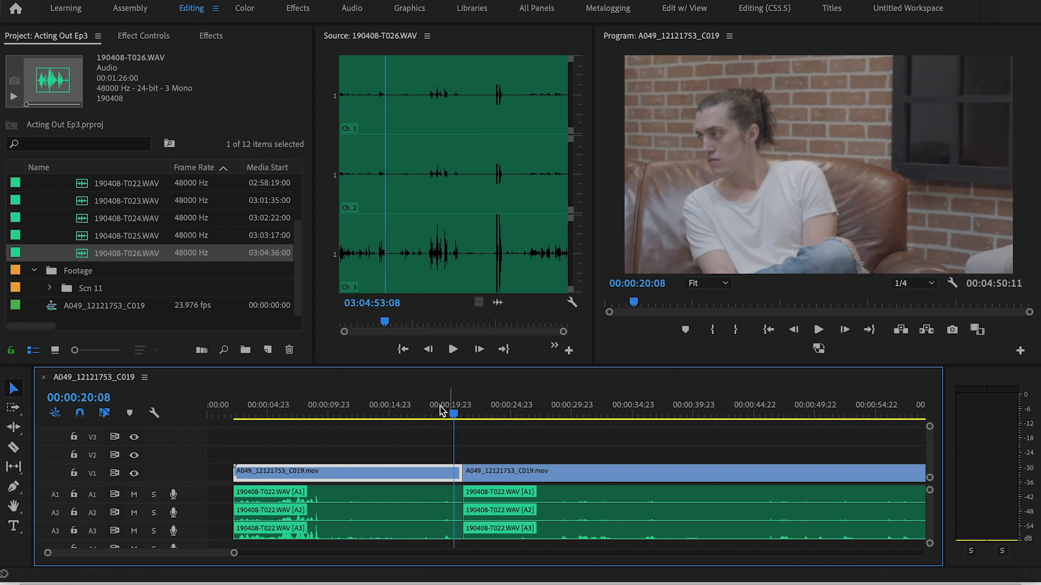
click(92, 473)
click(92, 495)
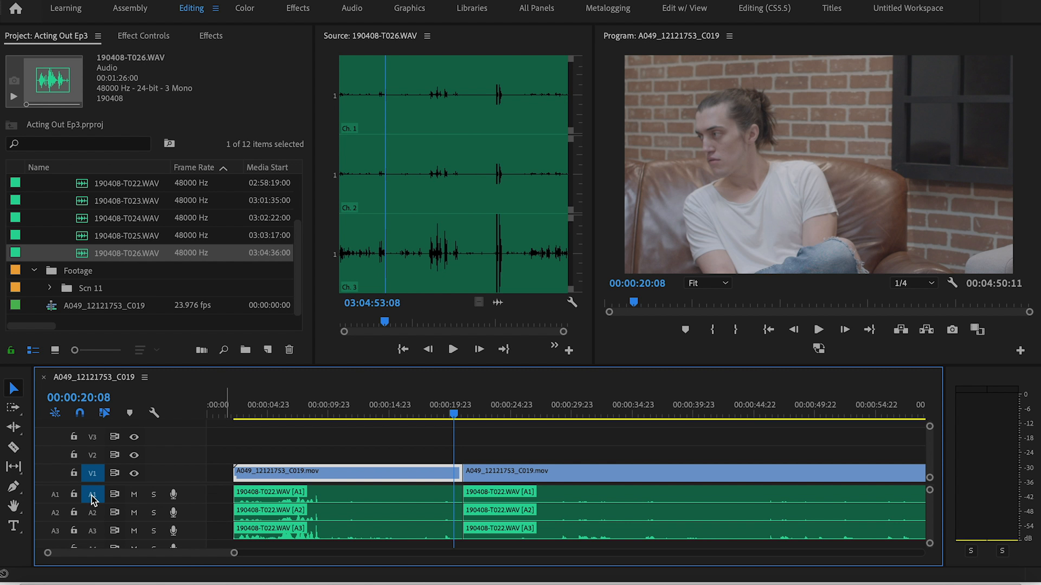
click(92, 511)
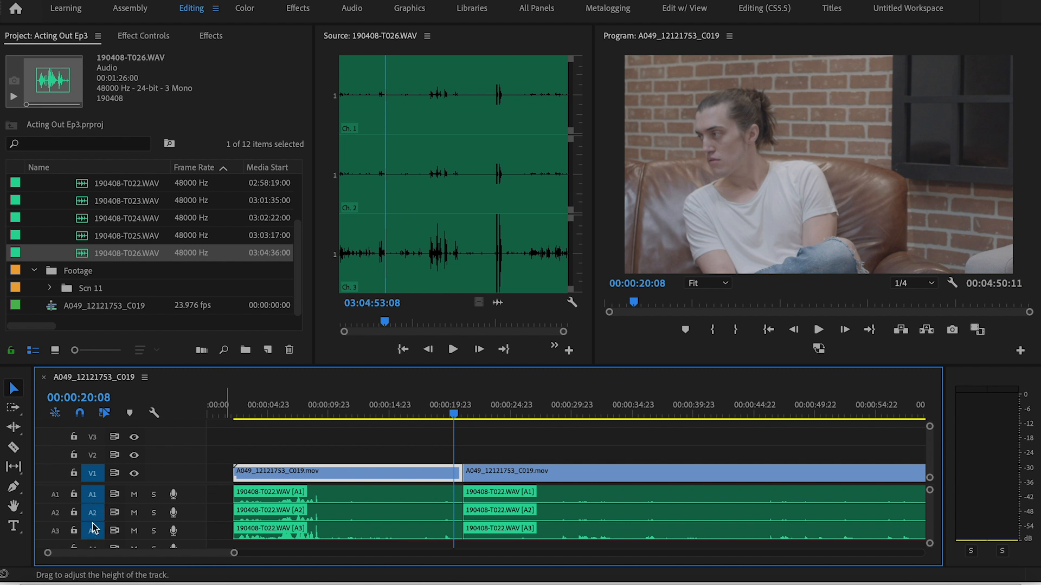
Delete the slate portion of the first clip with its audio and close the gap at the sequence start
drag(396, 446, 370, 541)
key(Delete)
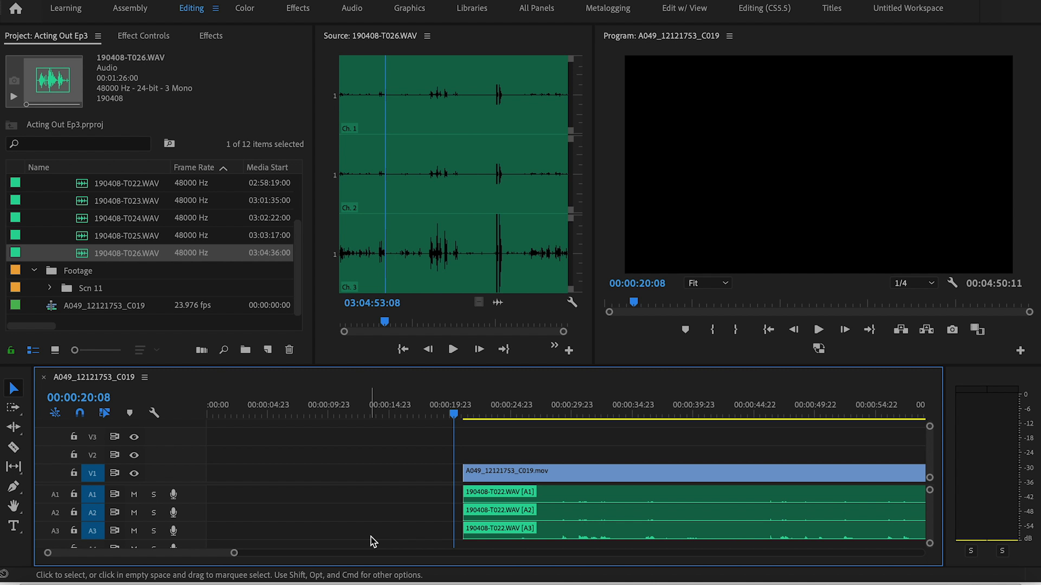
key(Down)
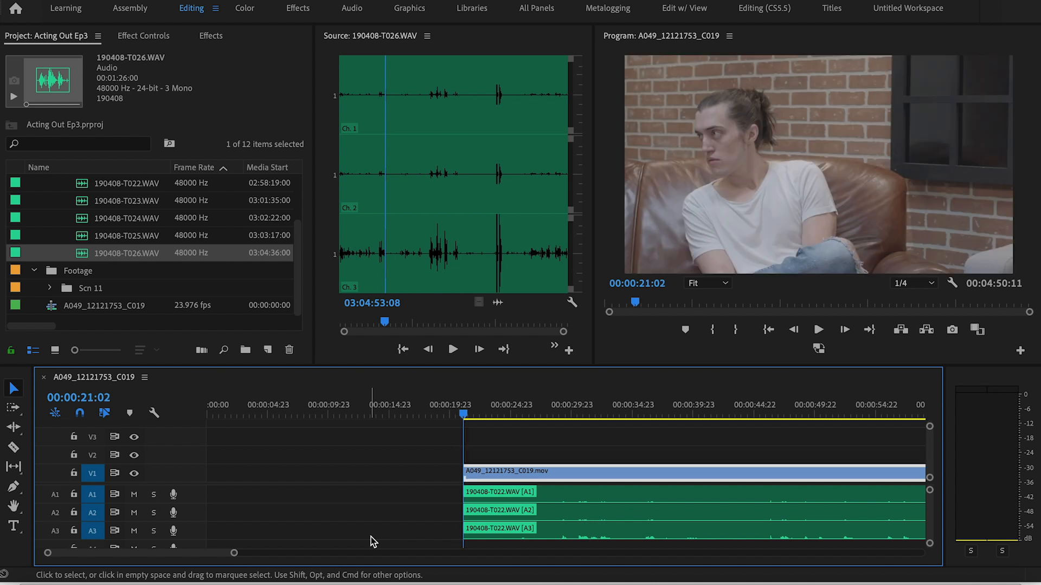
right_click(350, 477)
click(371, 494)
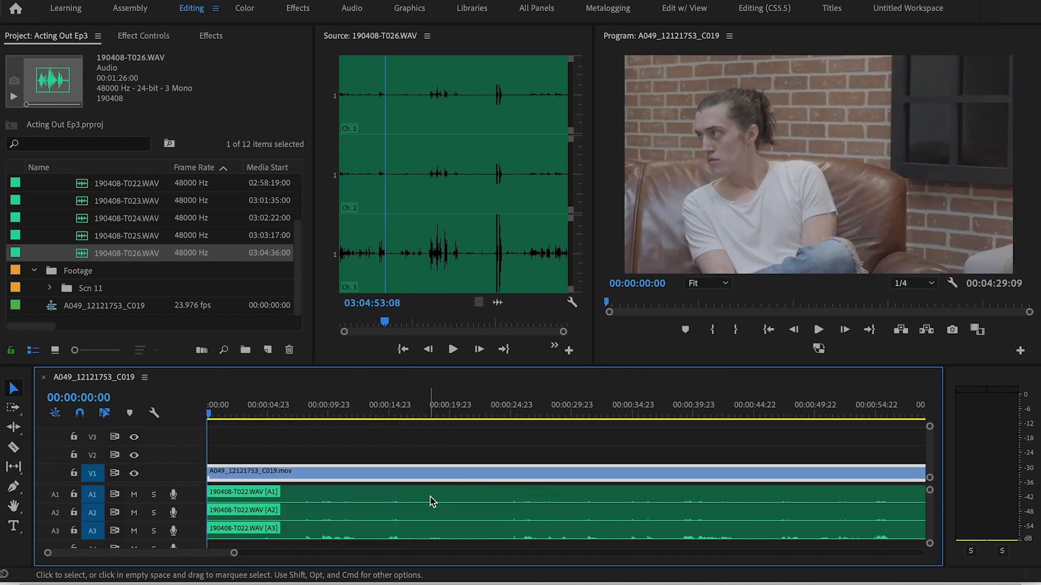
Play the end of the first clip's performance and split its video and audio at 00:02:45:00
click(288, 414)
mouse_move(289, 414)
mouse_down()
mouse_move(249, 414)
mouse_move(302, 414)
mouse_up()
key(minus)
key(minus)
click(665, 415)
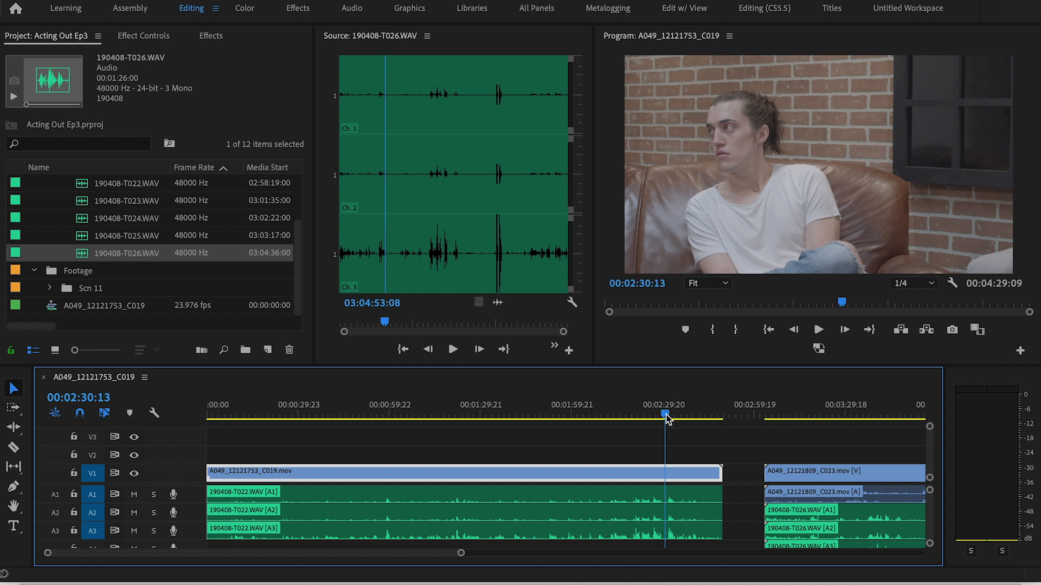
key(space)
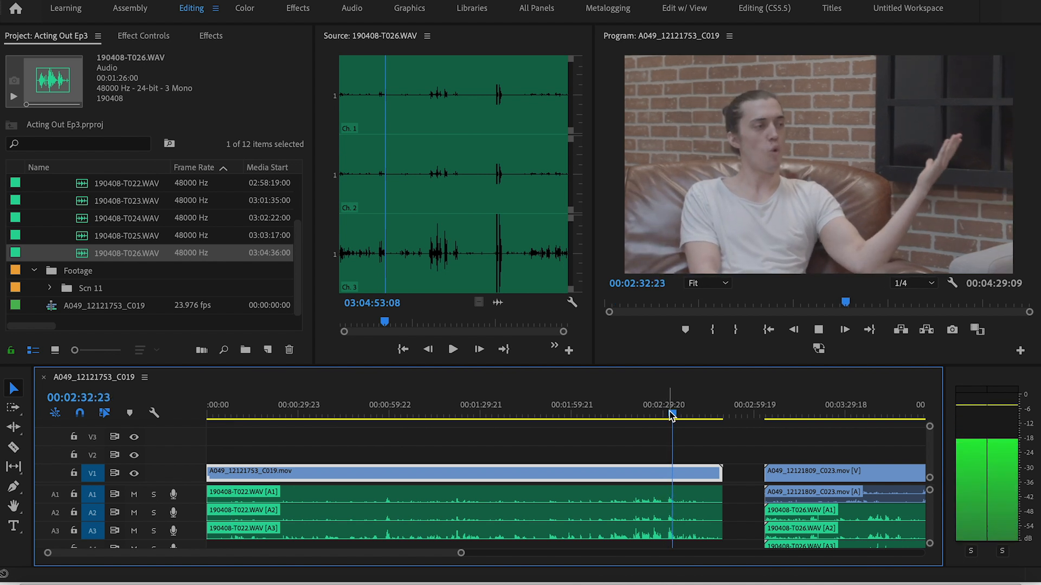
key(equal)
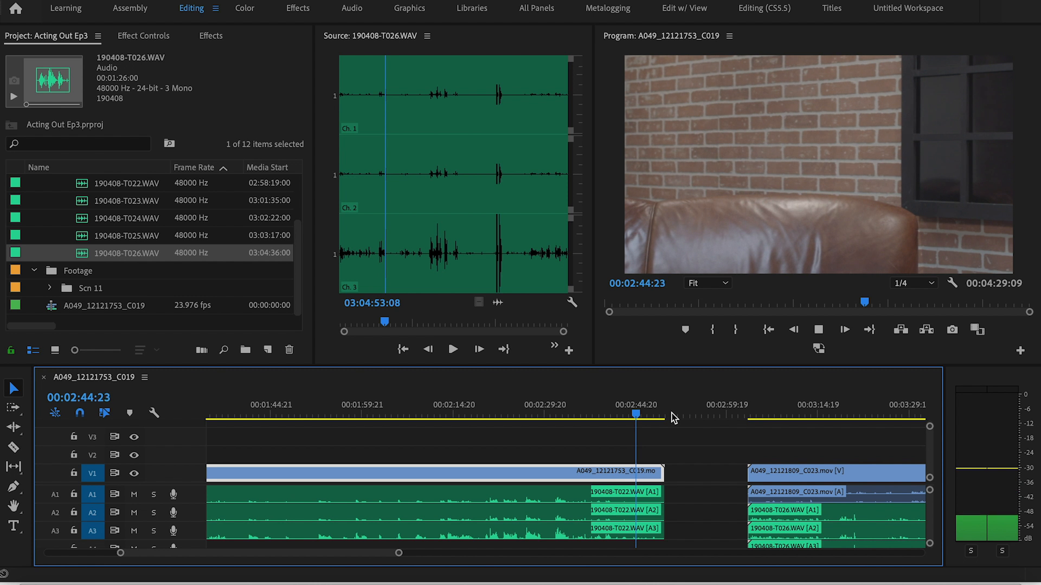
key(space)
click(707, 456)
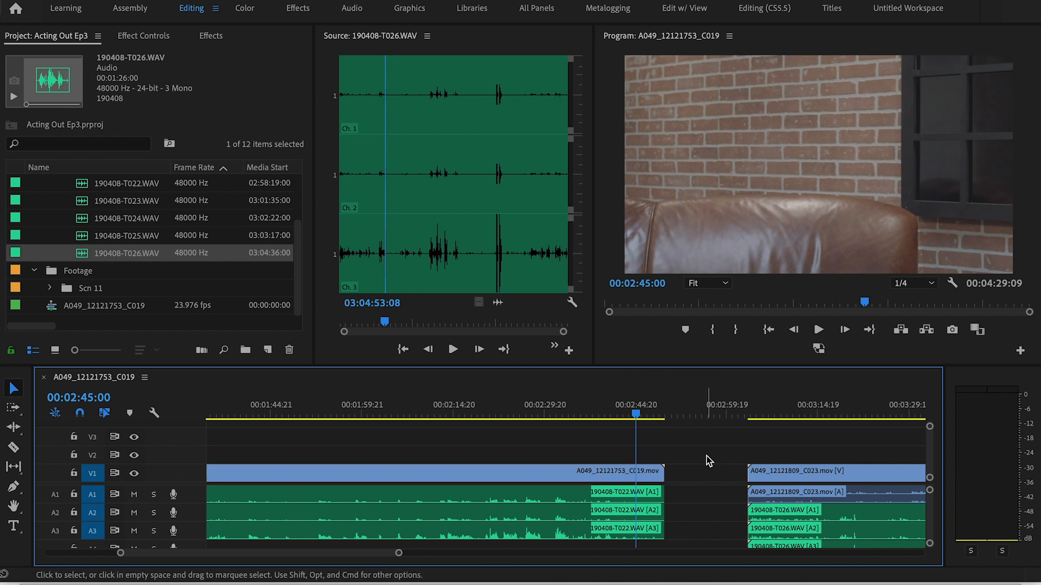
key(super+k)
Play the leftover after the 00:02:45:00 cut and delete that video and audio remainder
key(space)
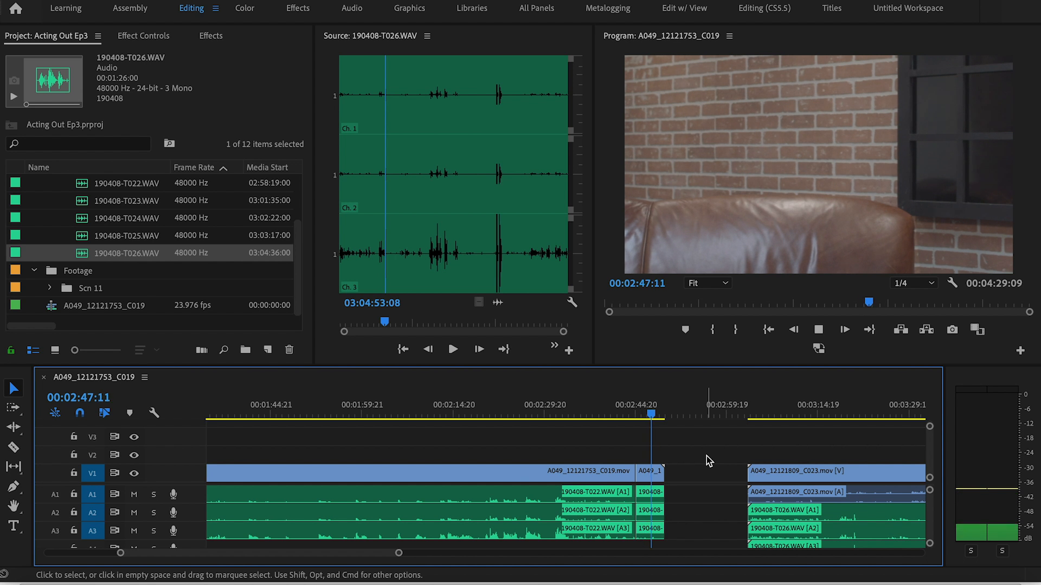
key(space)
drag(700, 465, 647, 535)
key(Delete)
key(minus)
key(minus)
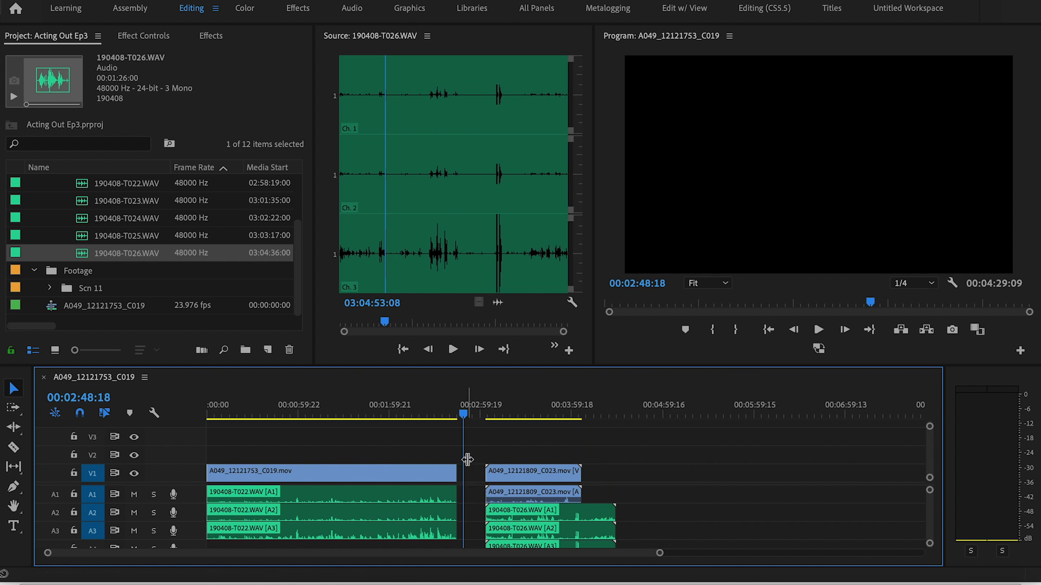
Play the second clip from its start and place the playhead on the slate clap at 00:03:13:18
click(488, 415)
scroll(489, 415, up, 5)
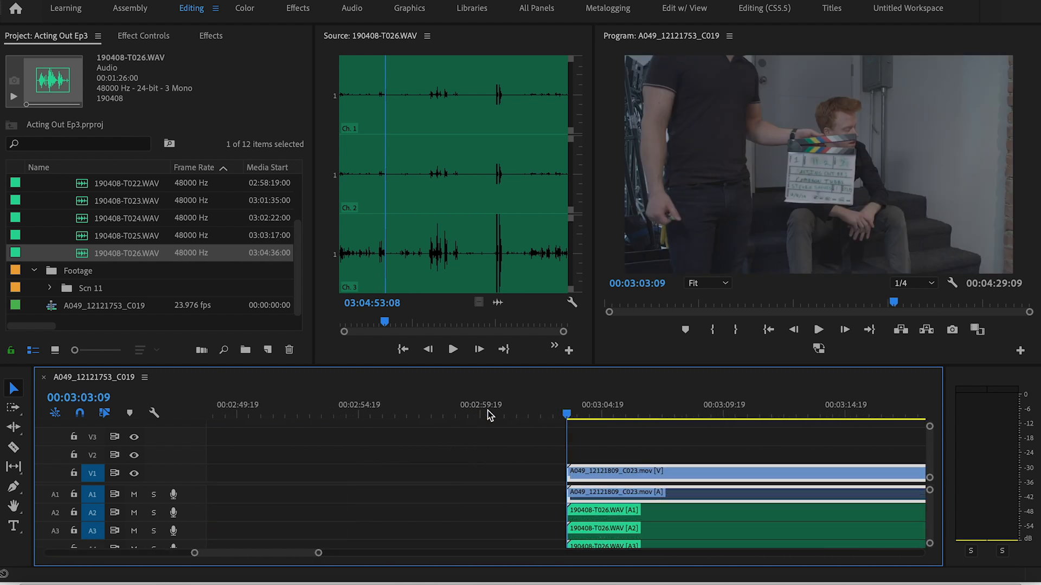
scroll(642, 463, down, 5)
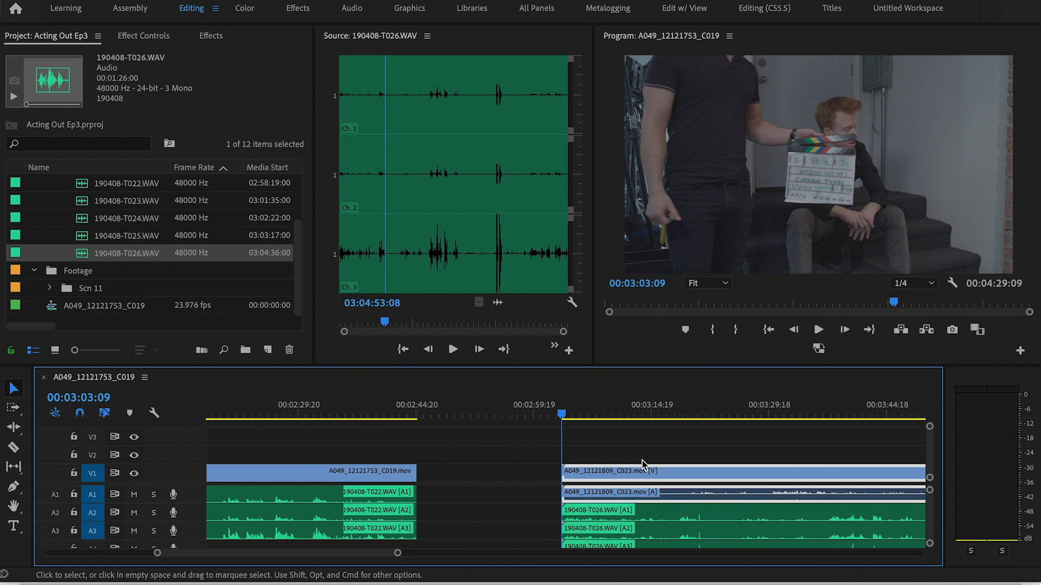
scroll(631, 446, up, 4)
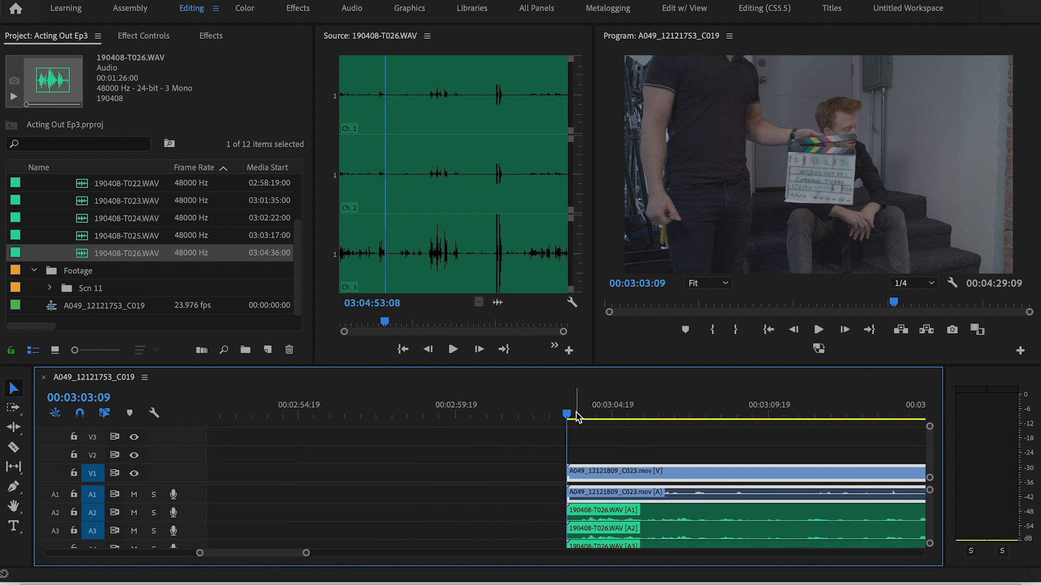
key(space)
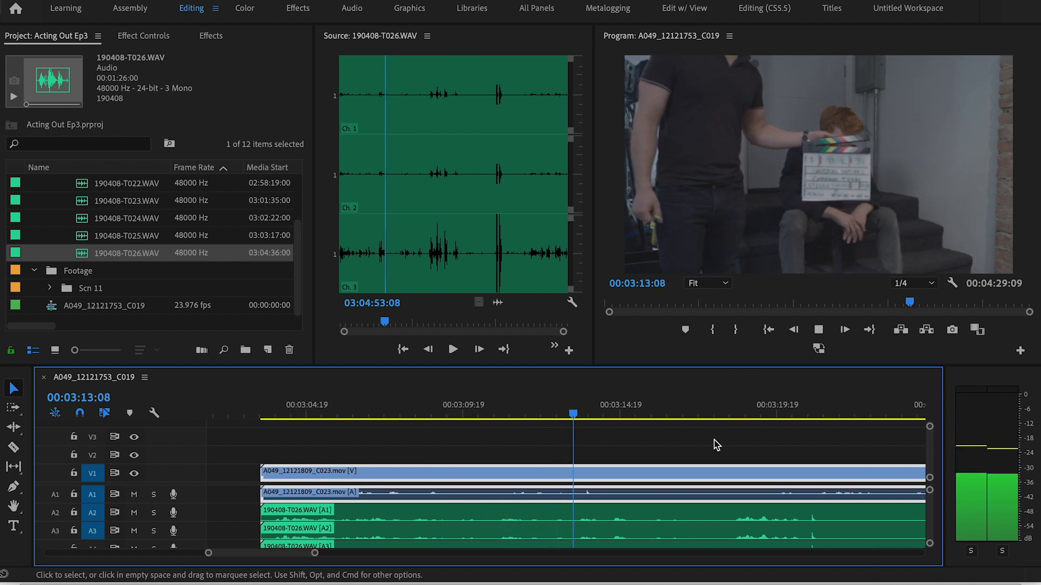
key(space)
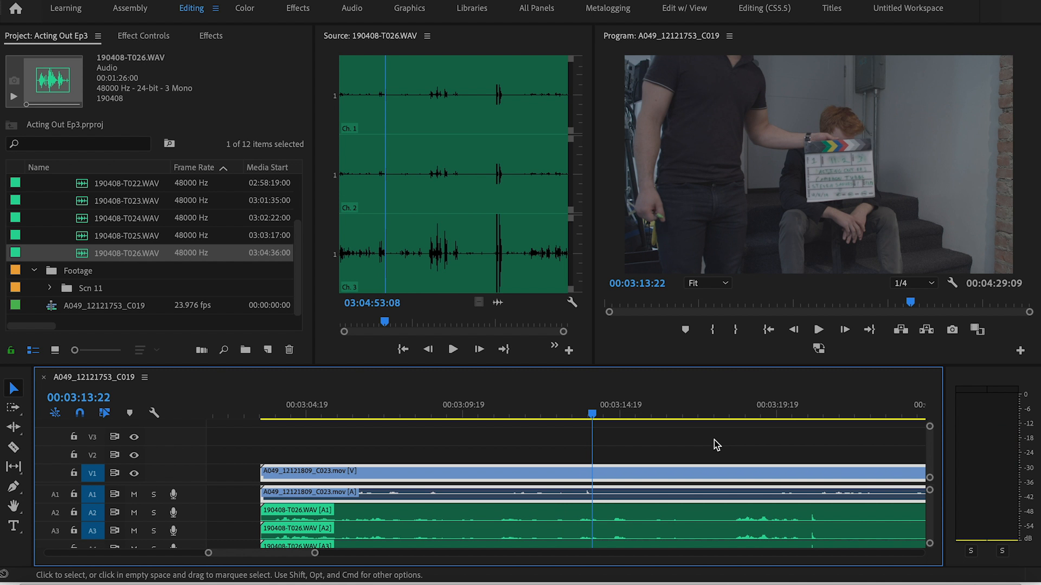
key(equal)
key(equal)
key(equal)
key(Left)
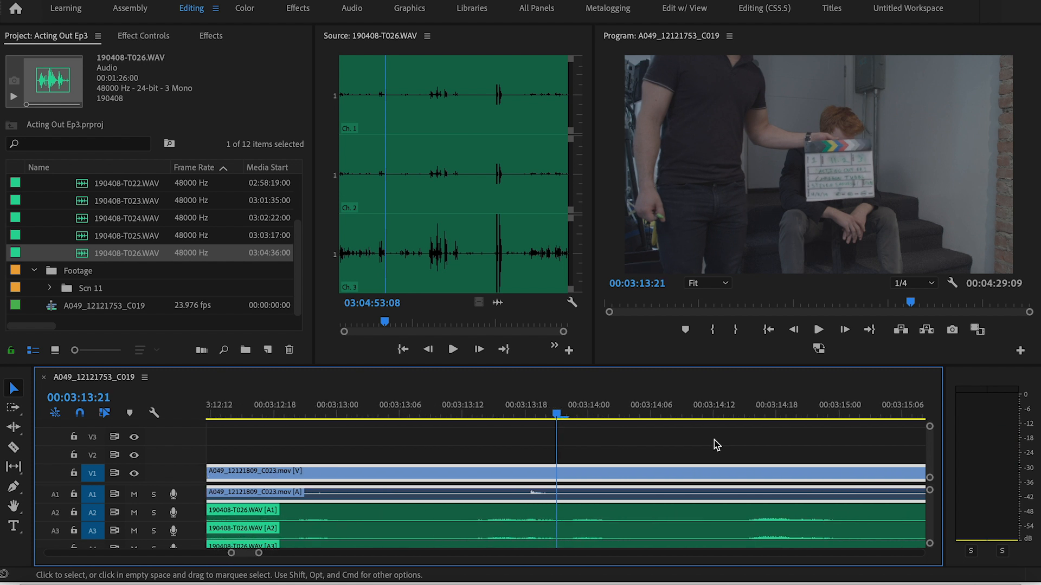
key(Left)
key(Left)
key(Left)
key(Left)
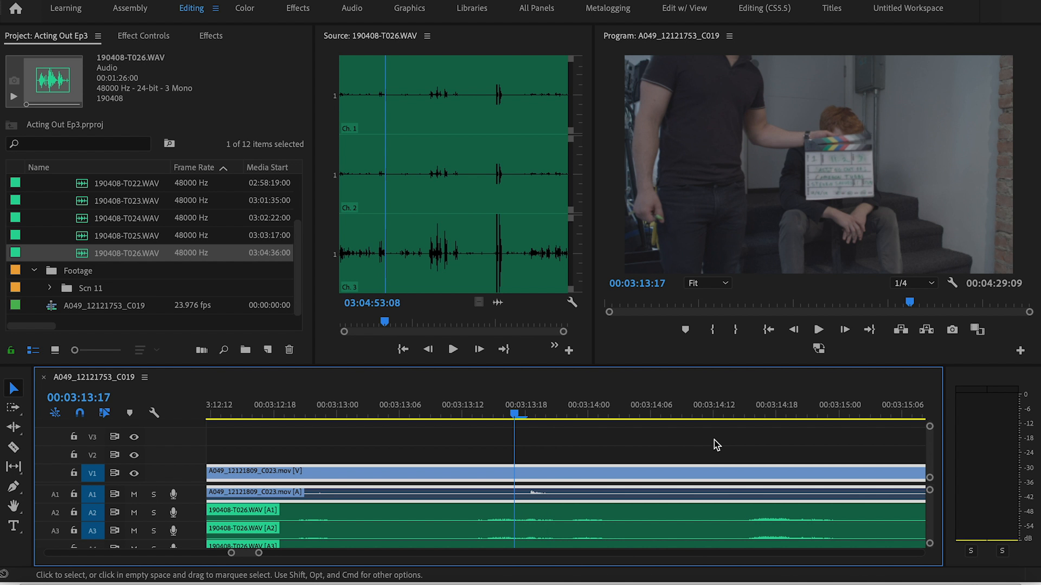
key(Right)
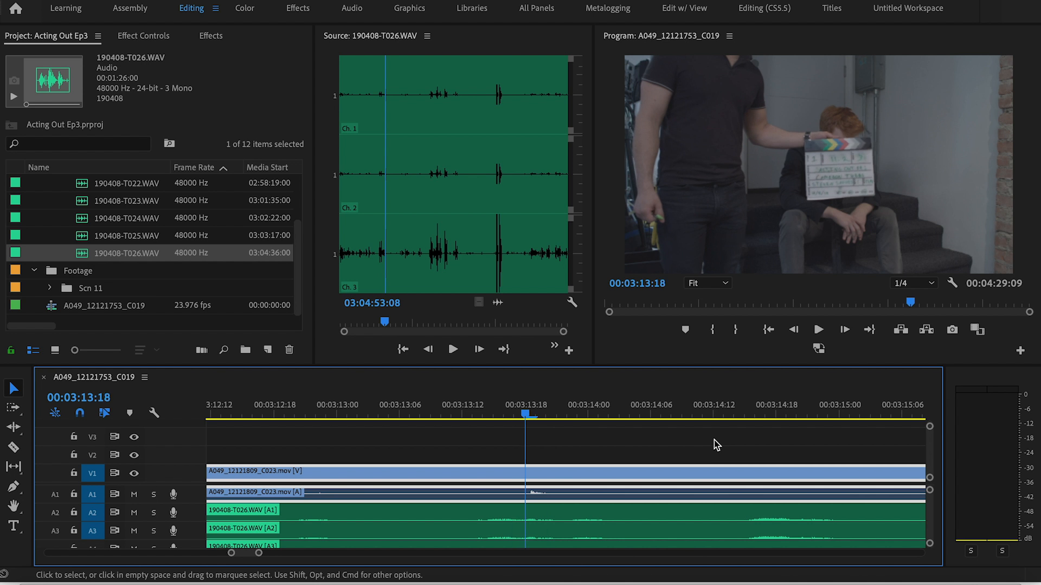
Split the A049_12121809_C023.mov video and camera audio at 00:03:13:18 and delete the portion before the clap
key(c)
click(526, 471)
key(v)
key(Delete)
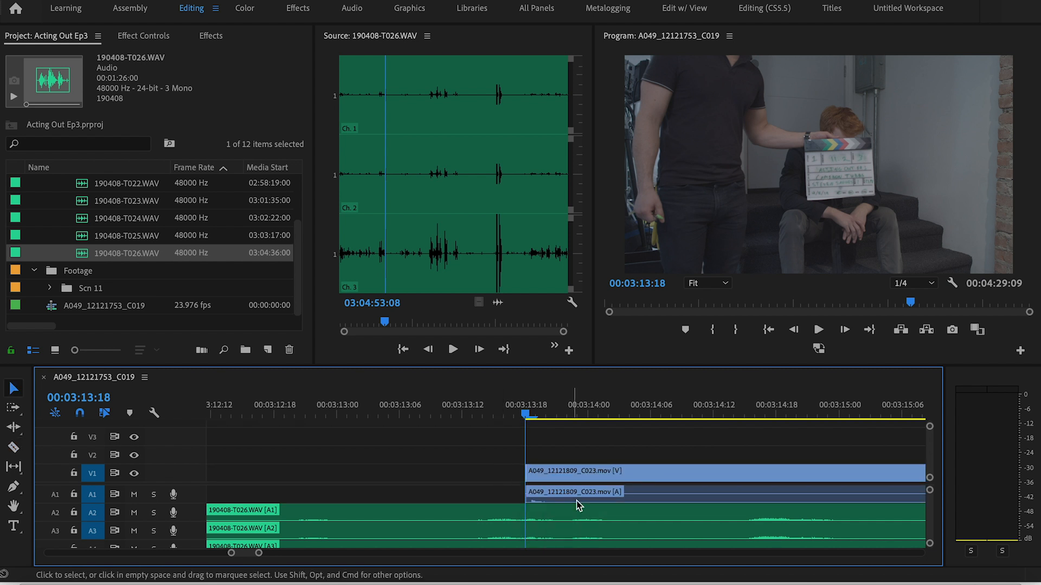
Mute track A1 and play the second clip's recorder audio from 00:03:18:15 up to the slate clap
key(minus)
key(minus)
scroll(641, 513, right, 5)
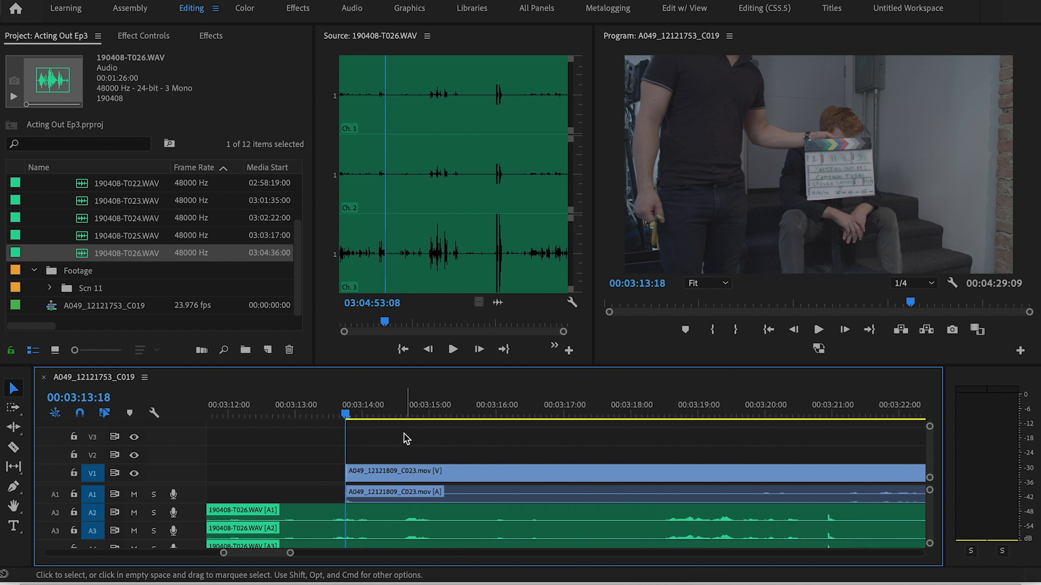
drag(390, 416, 675, 417)
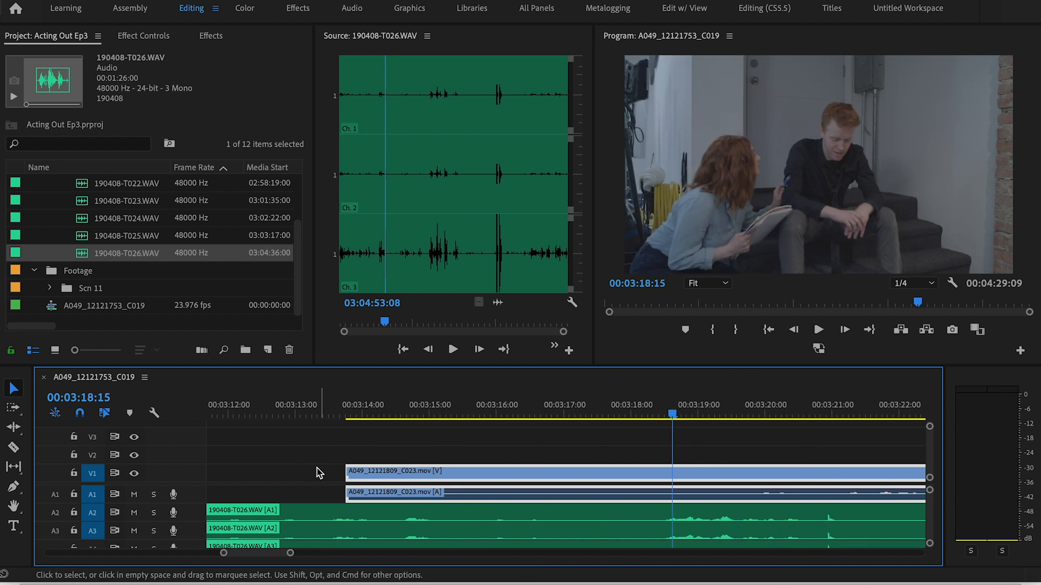
click(134, 495)
key(space)
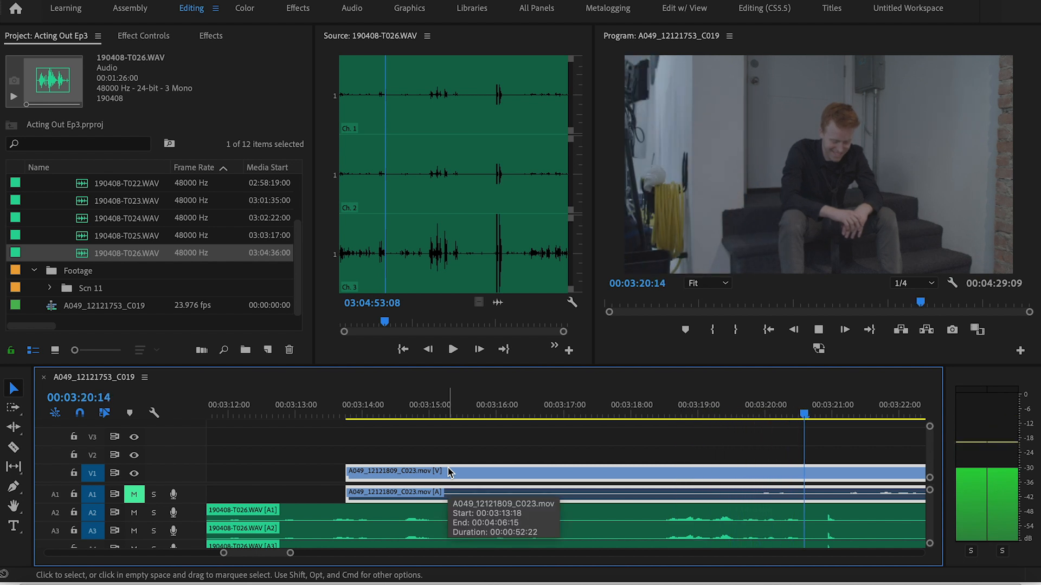
key(space)
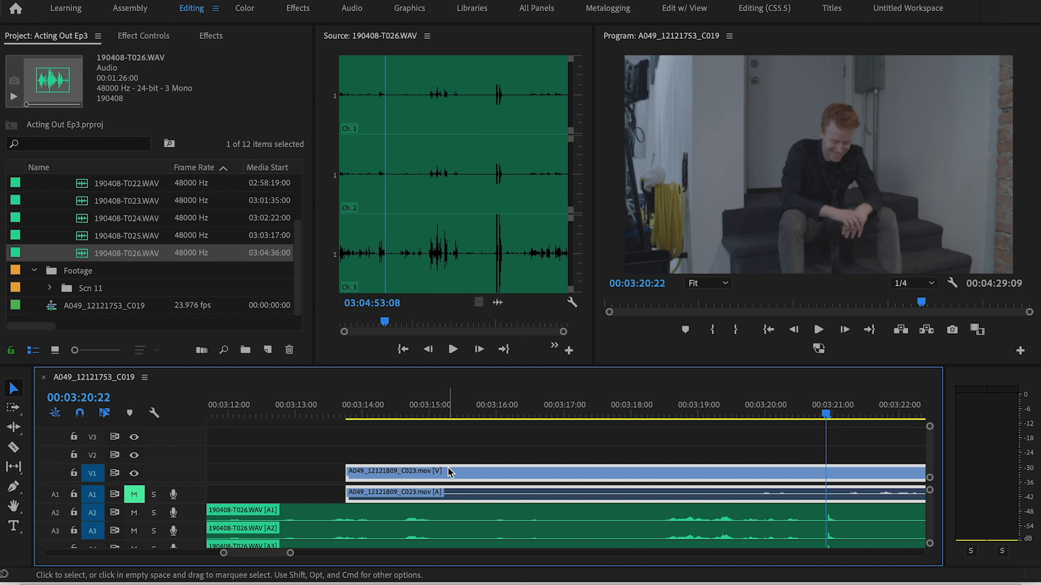
Split the 190408-T026.WAV audio at the clap, 00:03:20:22, and delete the portion before it
key(equal)
key(equal)
key(equal)
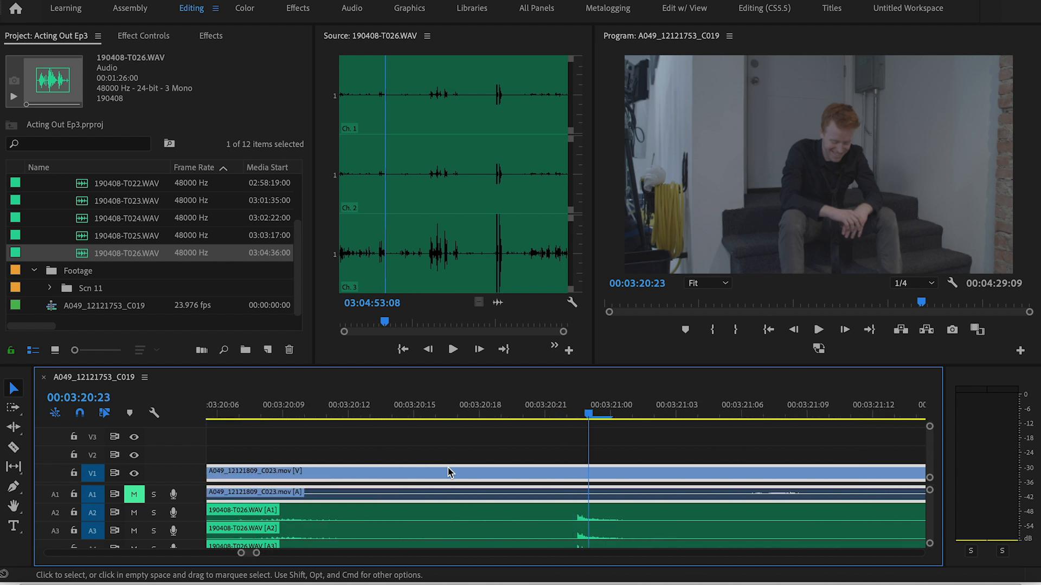
key(c)
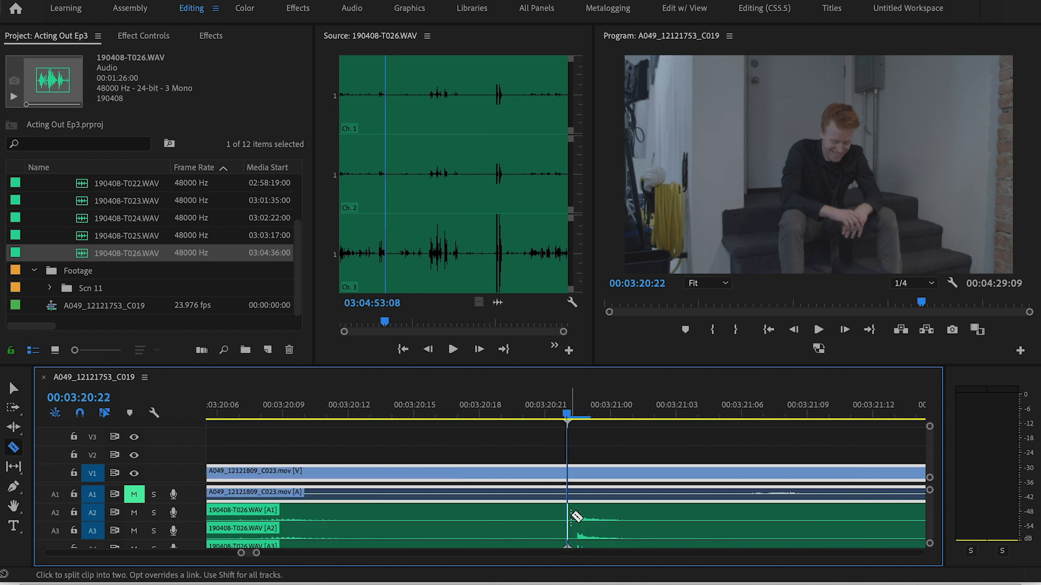
click(569, 512)
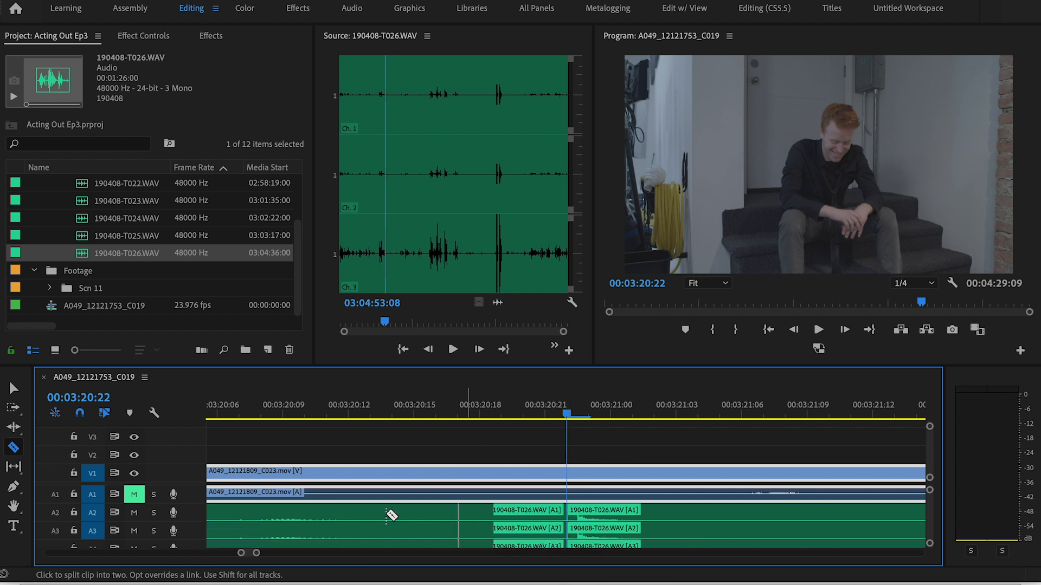
key(v)
click(308, 516)
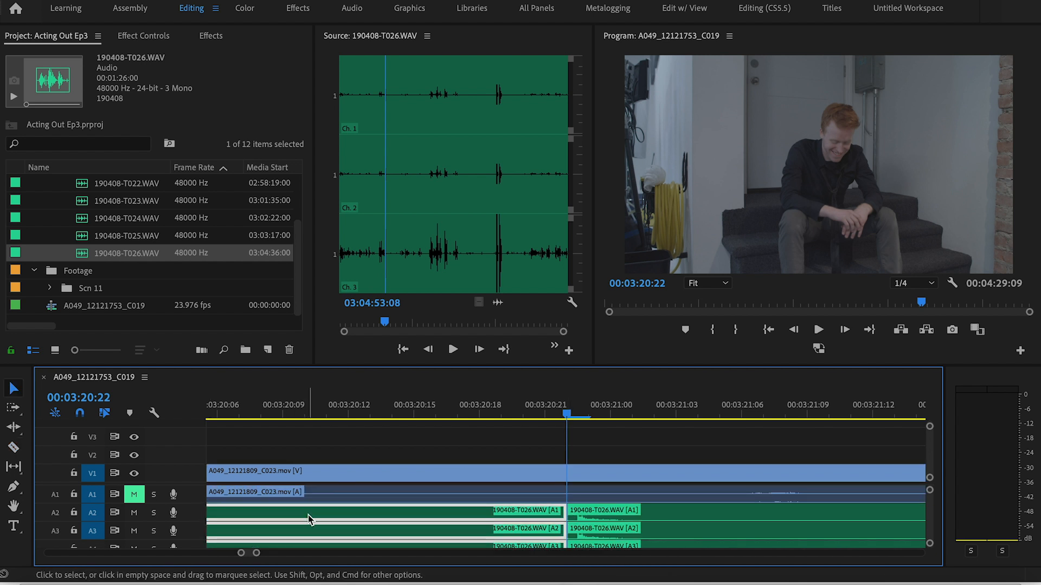
key(Delete)
Move the trimmed 190408-T026.WAV audio to start with the second video clip at 00:03:13:18
key(minus)
key(minus)
key(minus)
key(minus)
key(minus)
drag(623, 512, 503, 519)
key(Up)
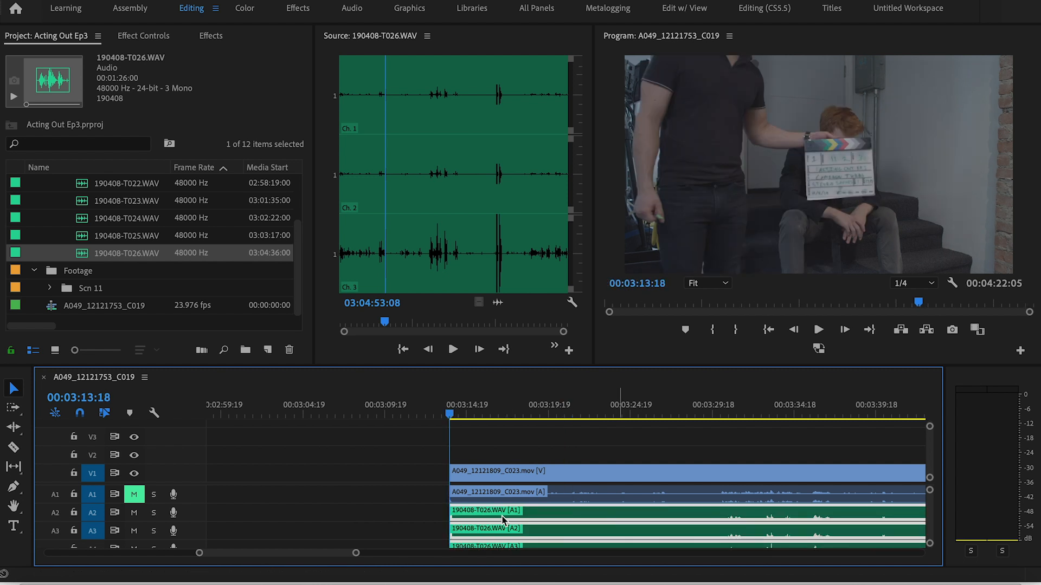
Unmute track A1 and play the second clip from 00:03:13:18 to check the sync
click(135, 496)
key(space)
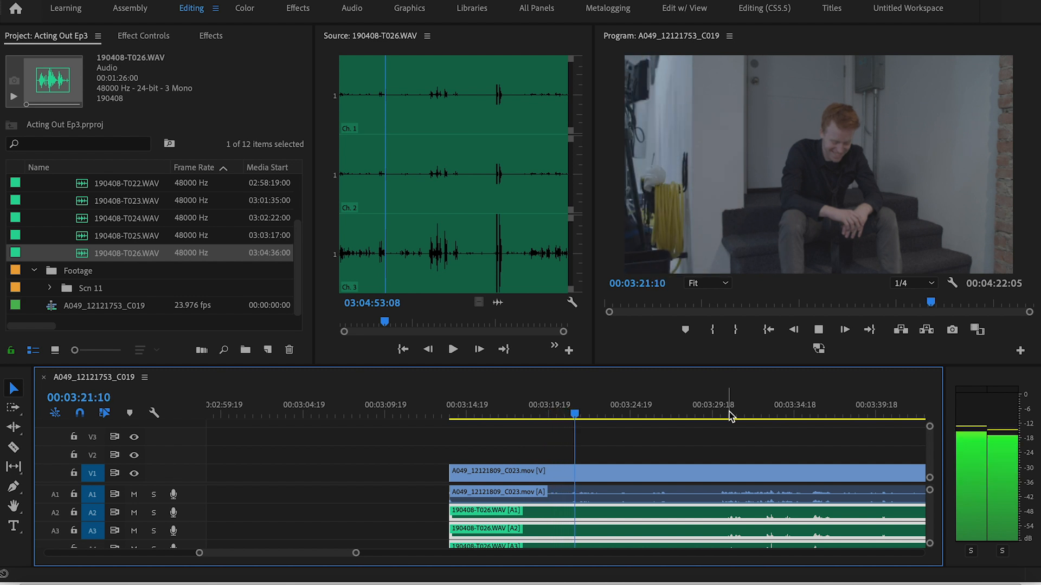
key(space)
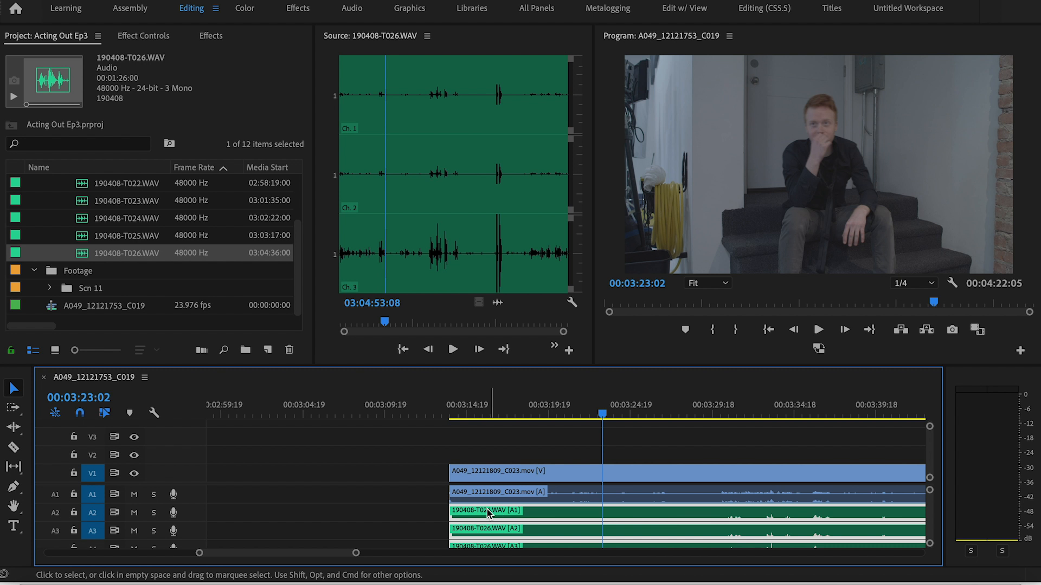
Unlink the second clip's camera audio from its video and delete the camera audio from track A1
click(477, 494)
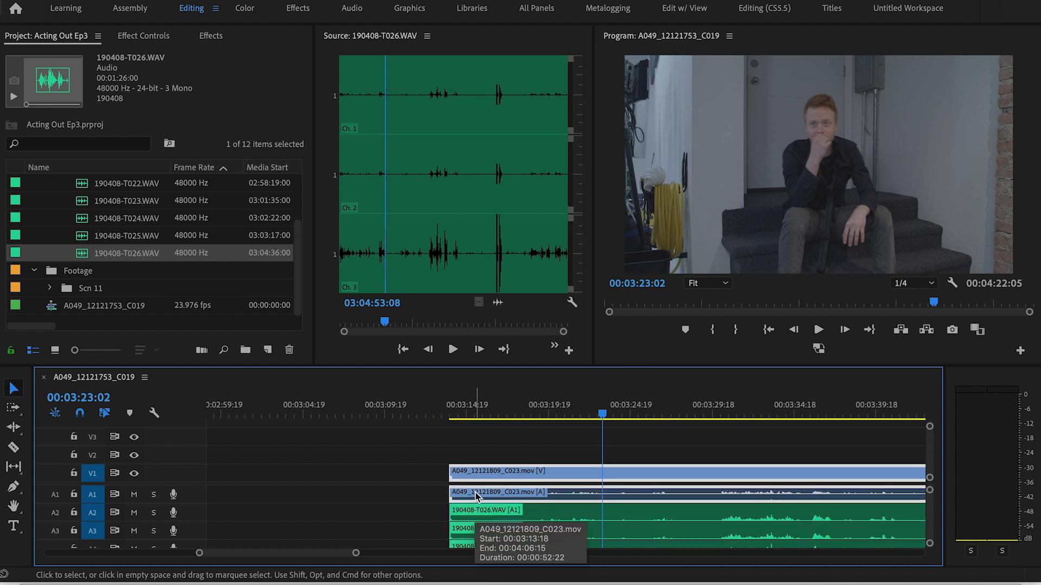
right_click(476, 494)
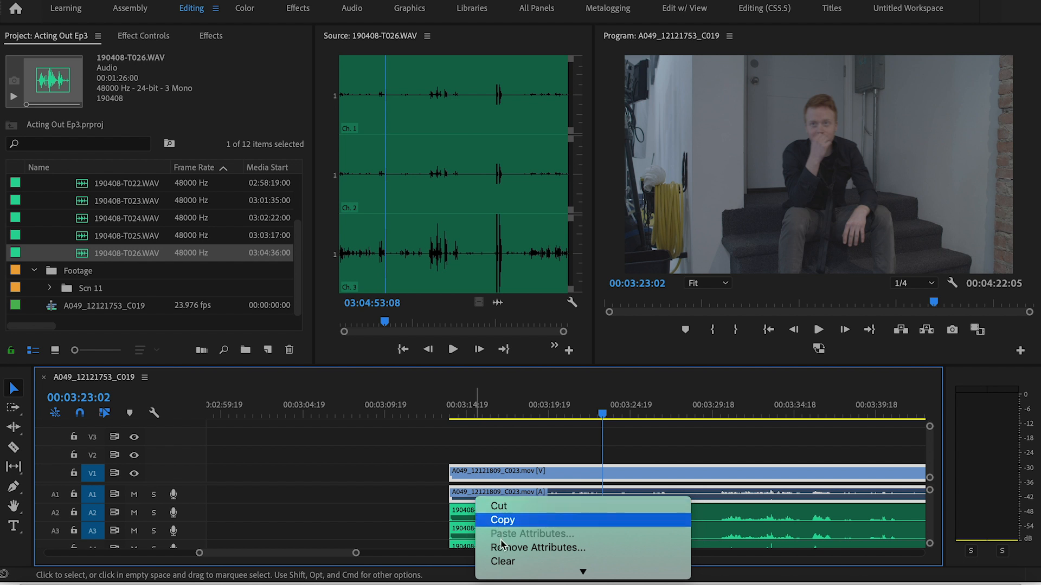
mouse_move(513, 570)
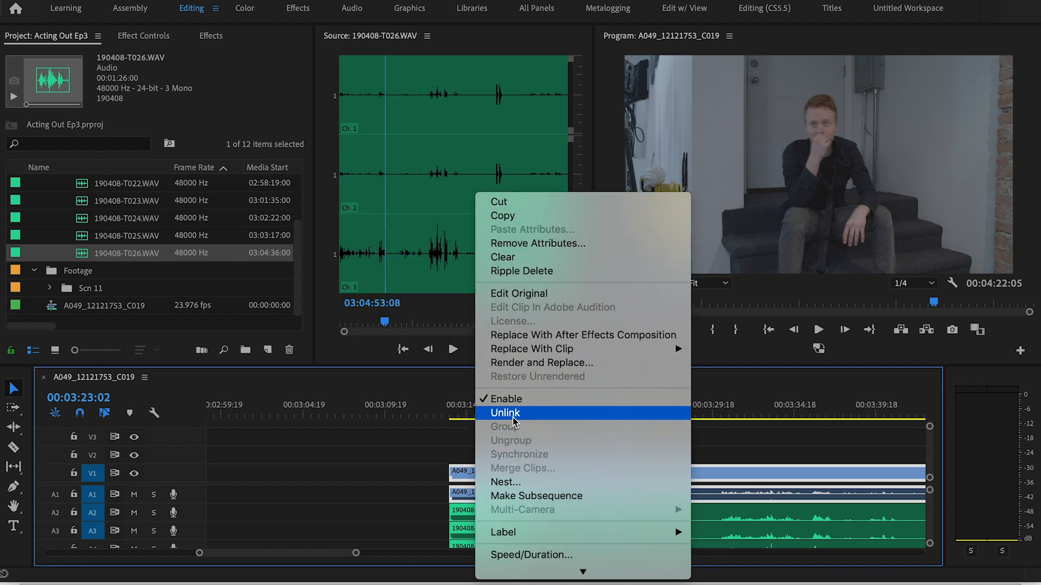
click(513, 413)
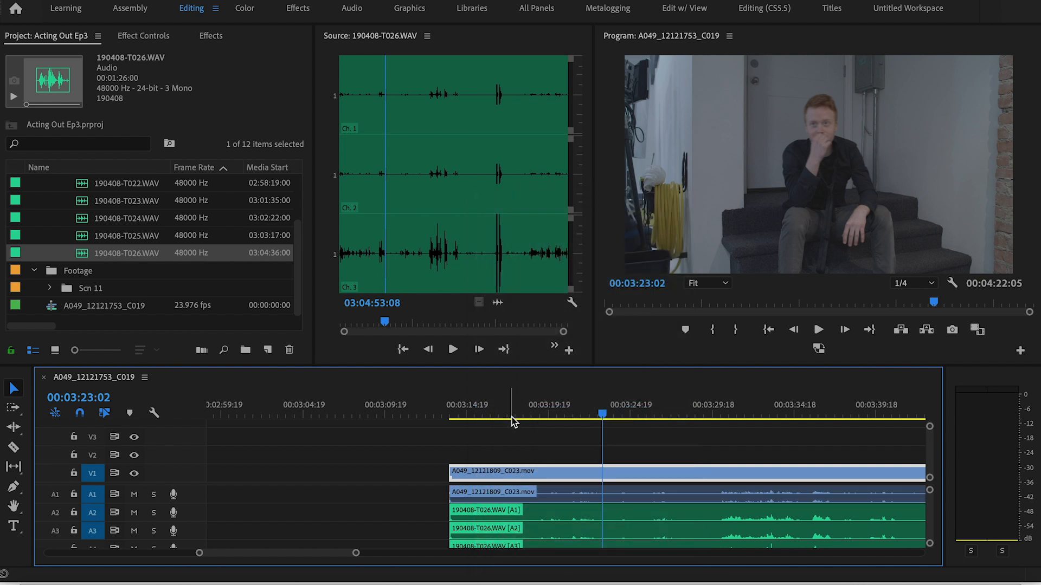
click(498, 494)
drag(497, 475, 471, 478)
drag(469, 474, 499, 475)
click(519, 497)
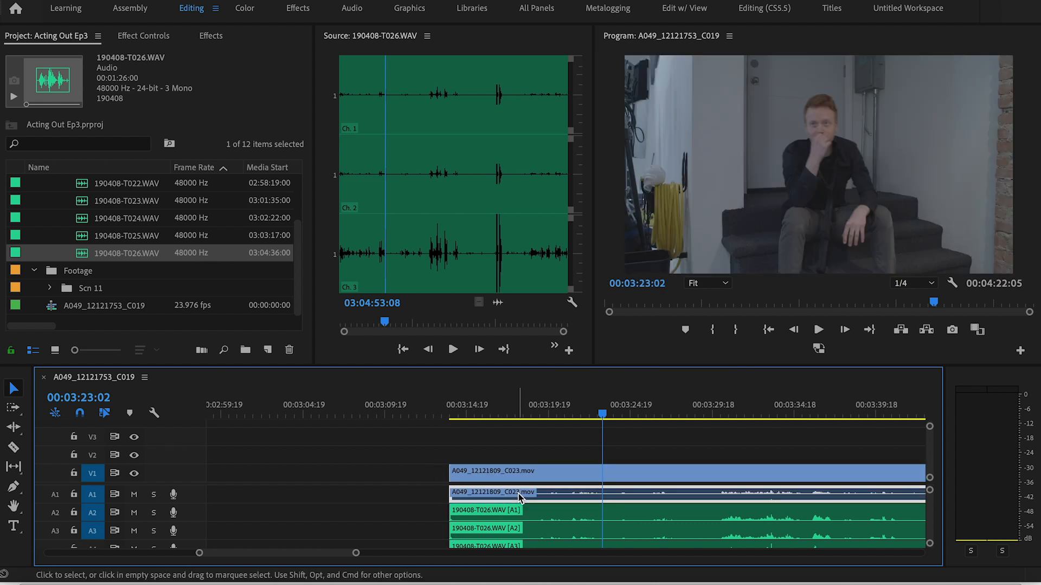
key(Delete)
Move the 190408-T026.WAV audio up to tracks A1 to A3 and play the dialogue from 00:03:30:14 to check the sync
click(534, 513)
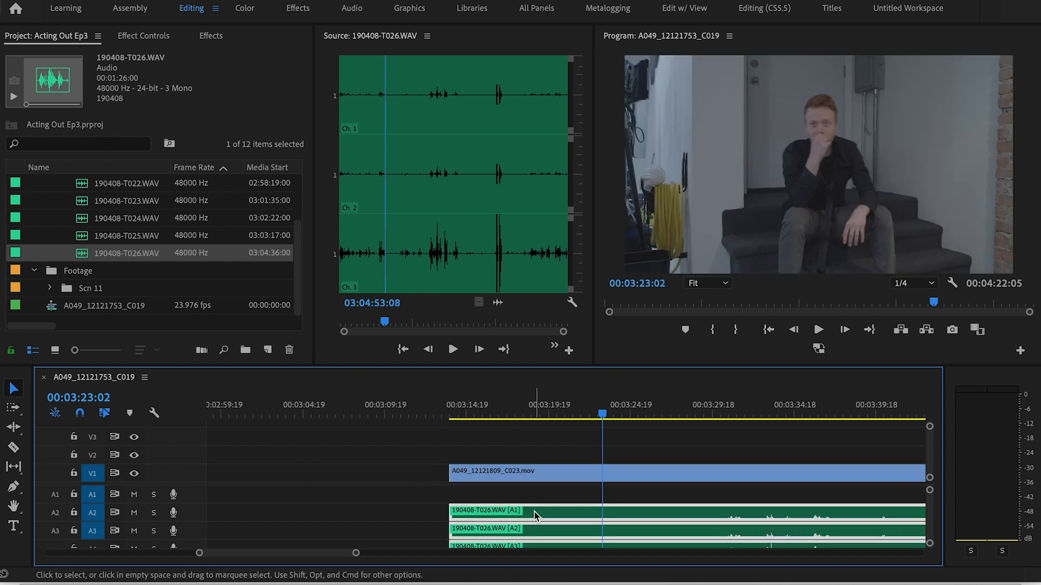
drag(534, 514, 535, 496)
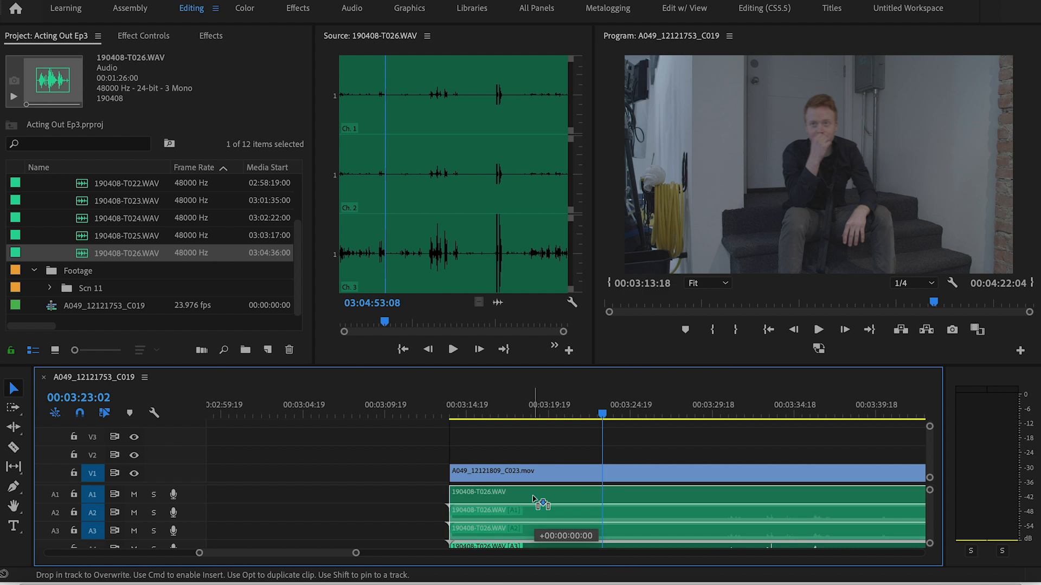
click(726, 413)
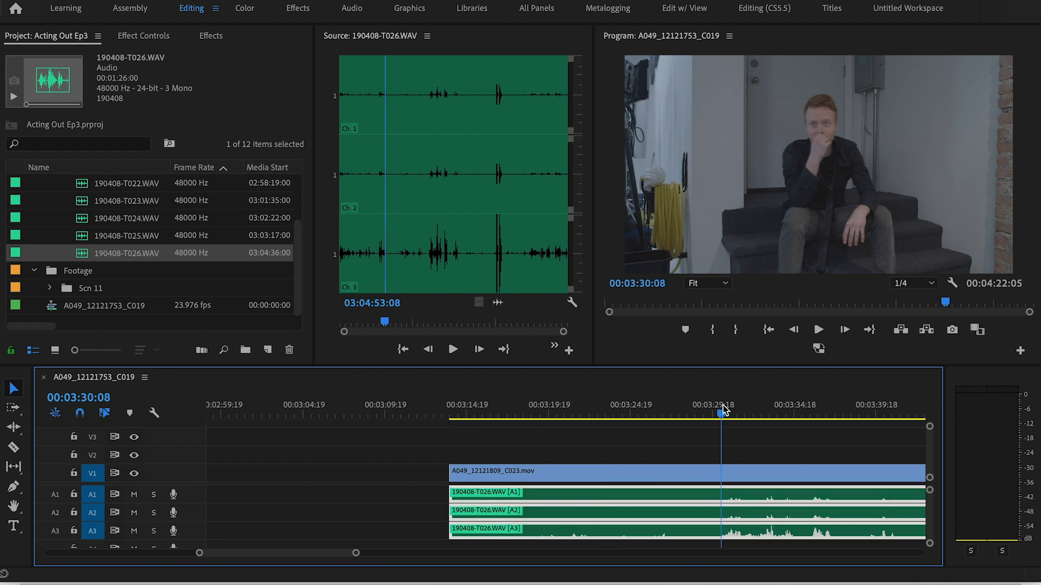
key(=)
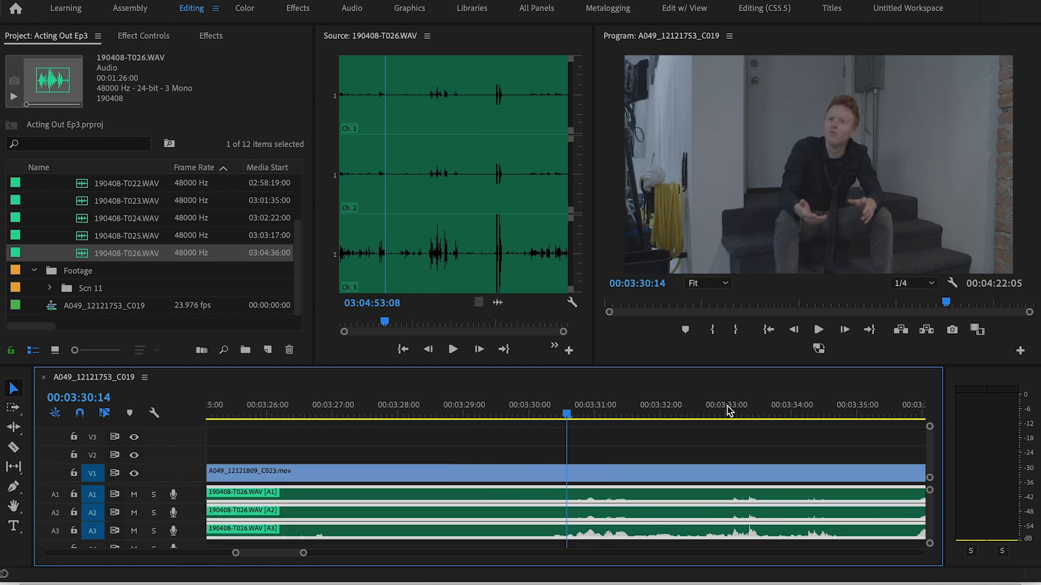
key(space)
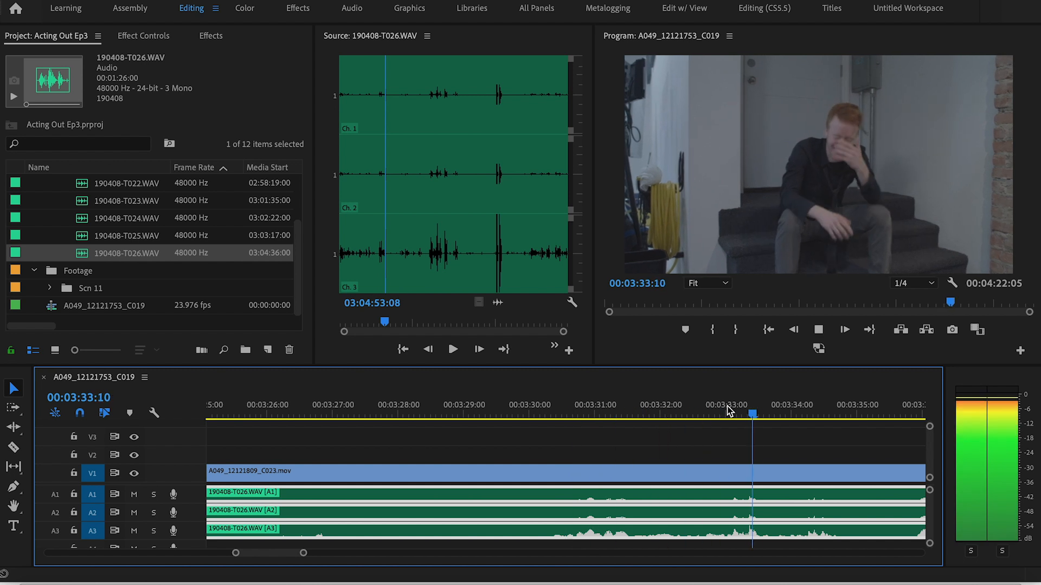
key(space)
key(minus)
key(minus)
key(minus)
key(minus)
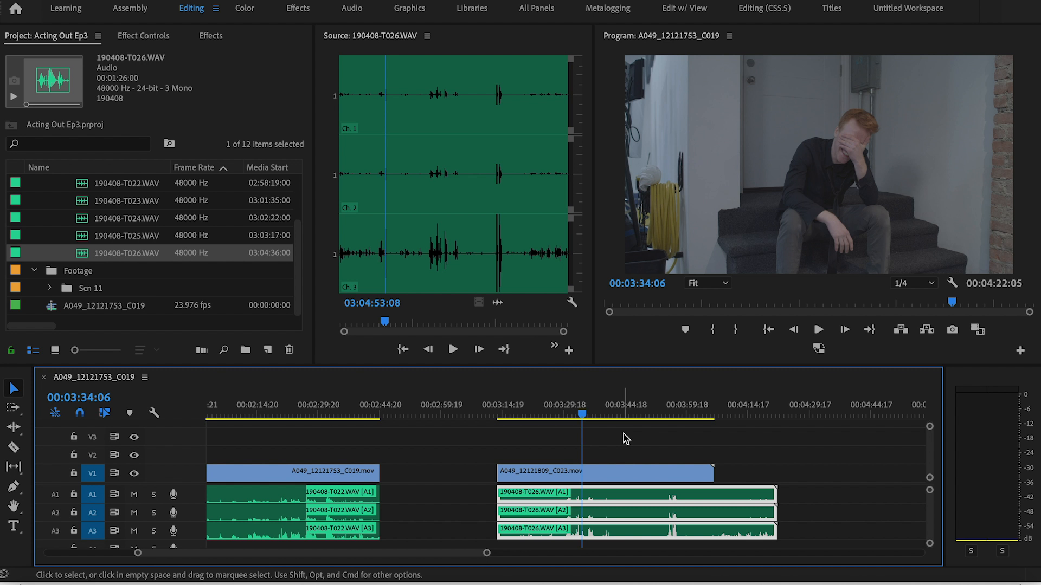
Scrub through the second clip and trim the end of its 190408-T026.WAV audio to the end of the video
drag(583, 415, 600, 416)
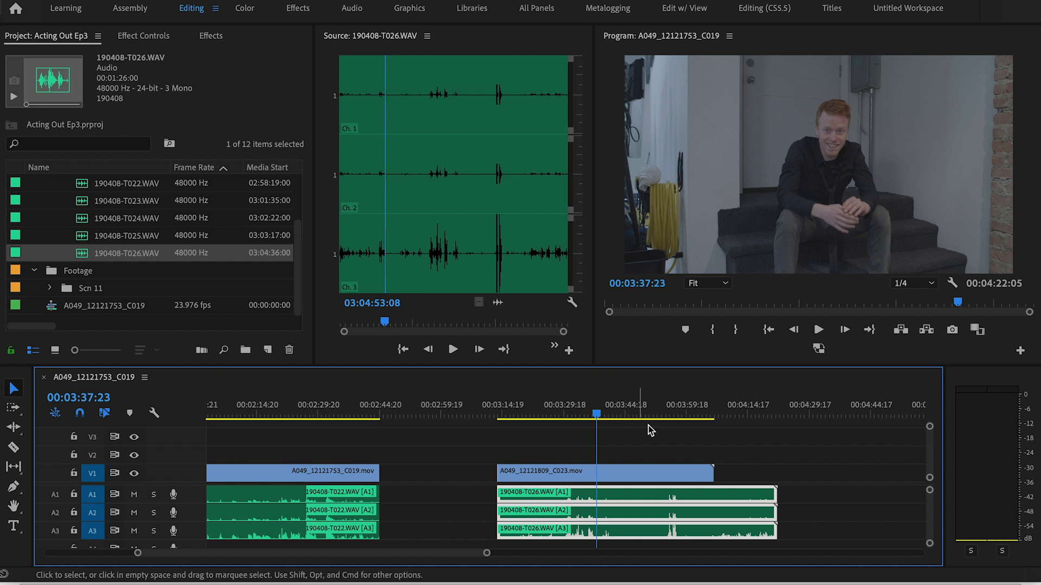
drag(670, 415, 708, 410)
drag(784, 494, 712, 494)
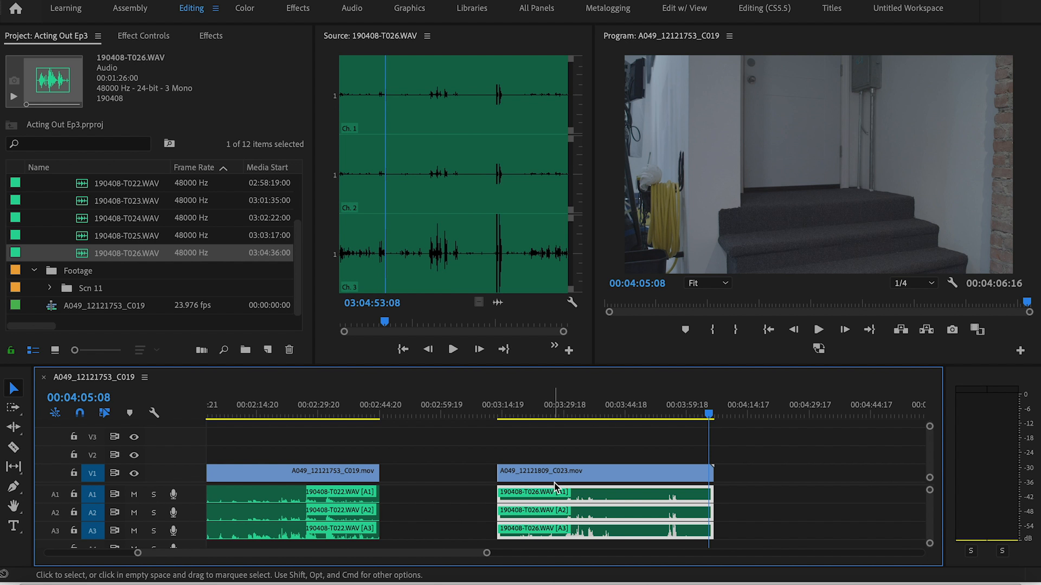
Return to the first clip, select its 190408-T022.WAV audio and look over the audio tracks
scroll(445, 498, left, 10)
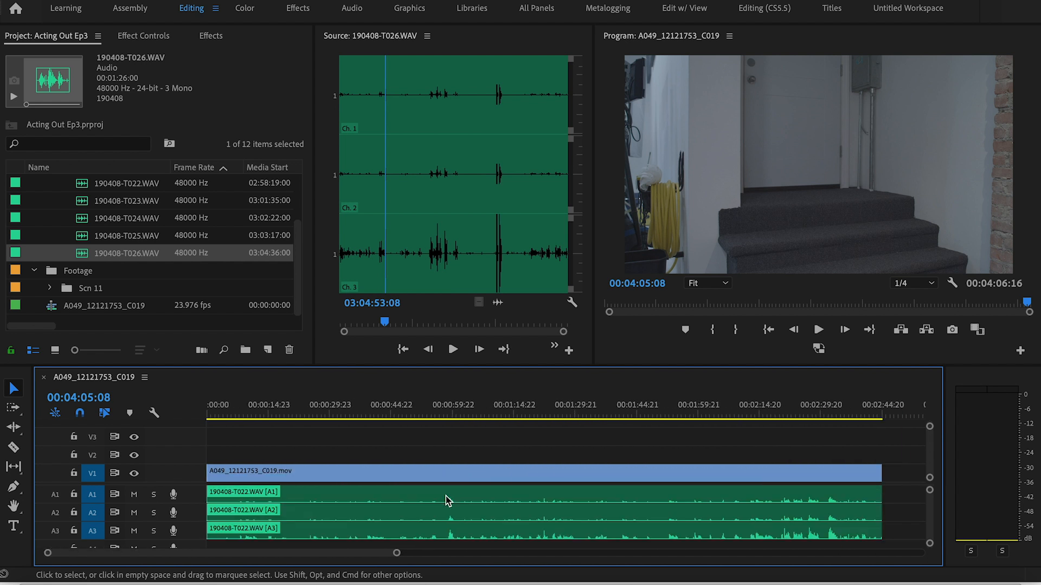
click(369, 500)
scroll(380, 537, down, 2)
scroll(381, 536, up, 2)
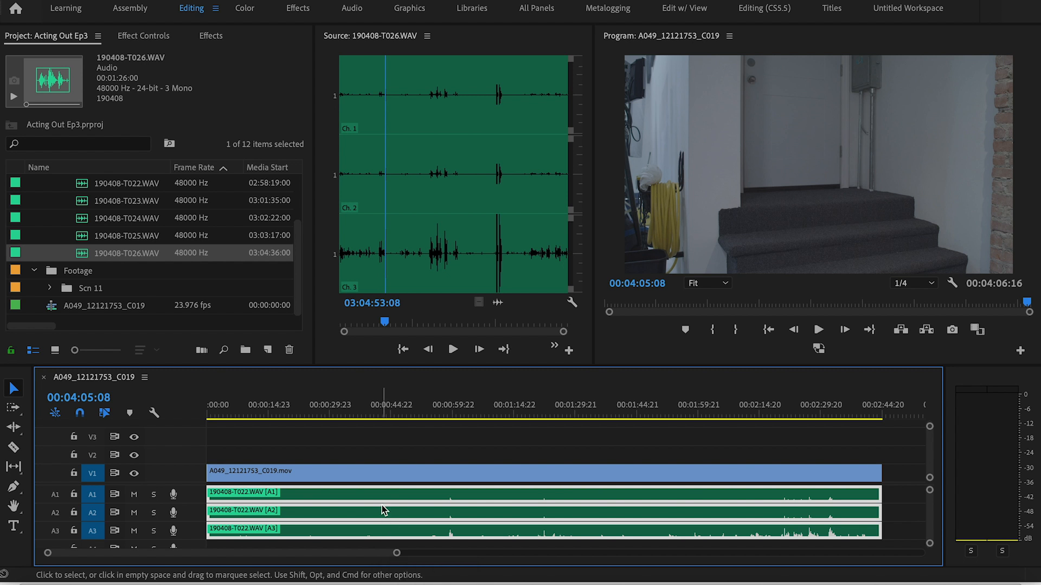
Mute audio tracks A1 and A2 and play the first clip's dialogue from 00:02:20:23 to hear track A3 alone
click(133, 494)
click(134, 512)
drag(778, 415, 786, 414)
key(space)
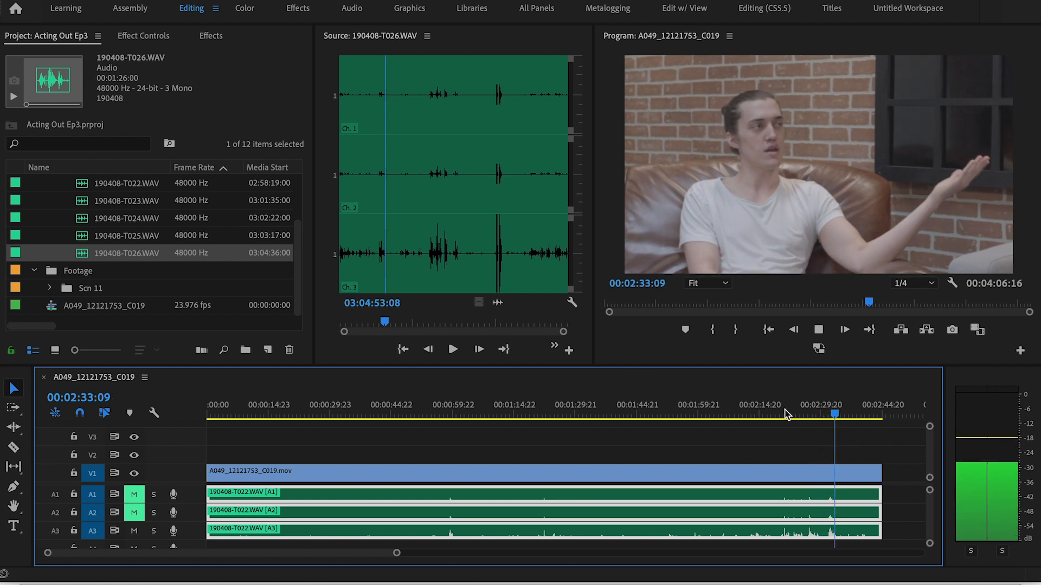
key(space)
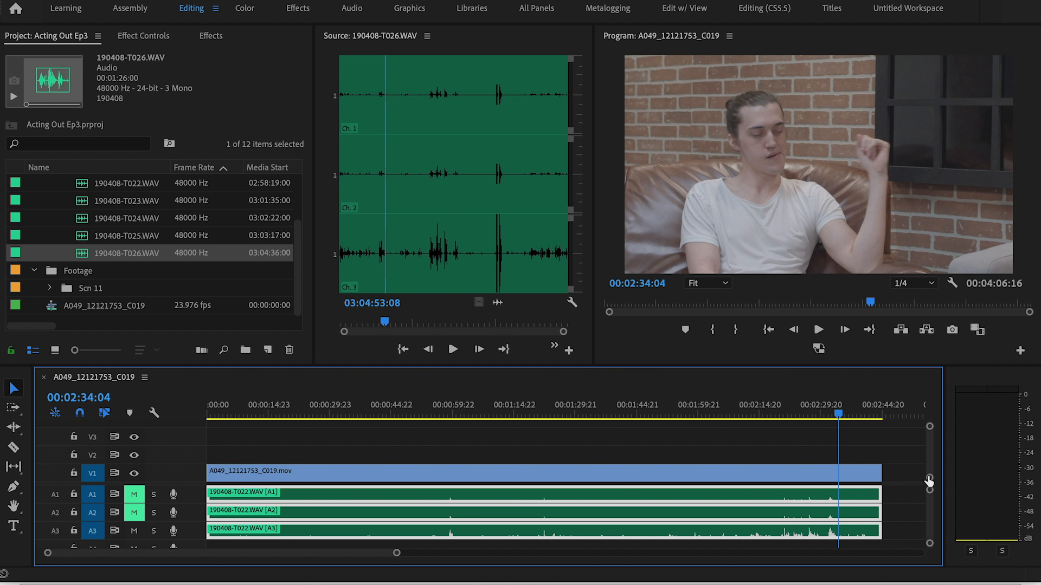
drag(828, 416, 787, 414)
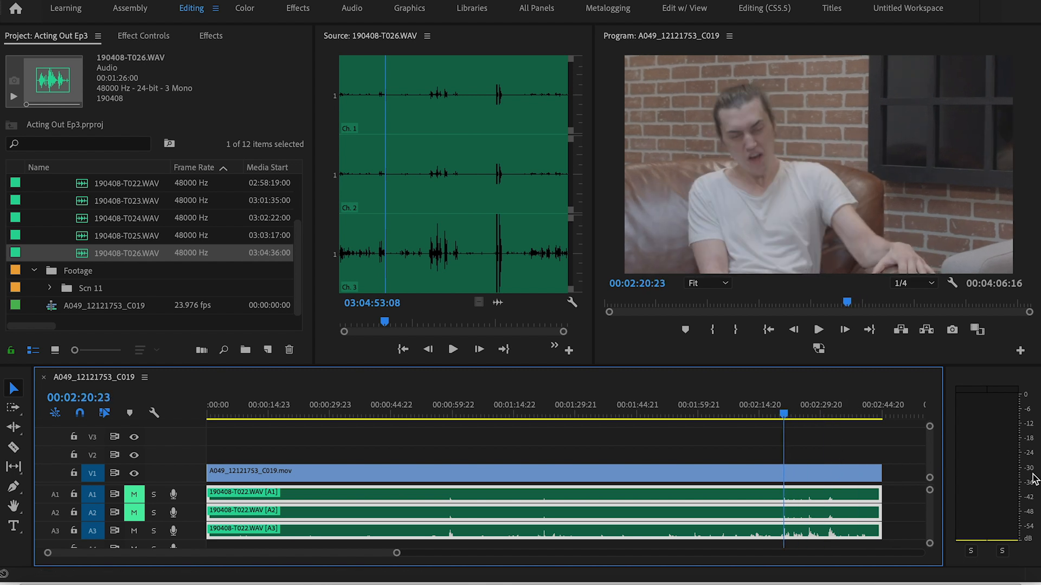
key(space)
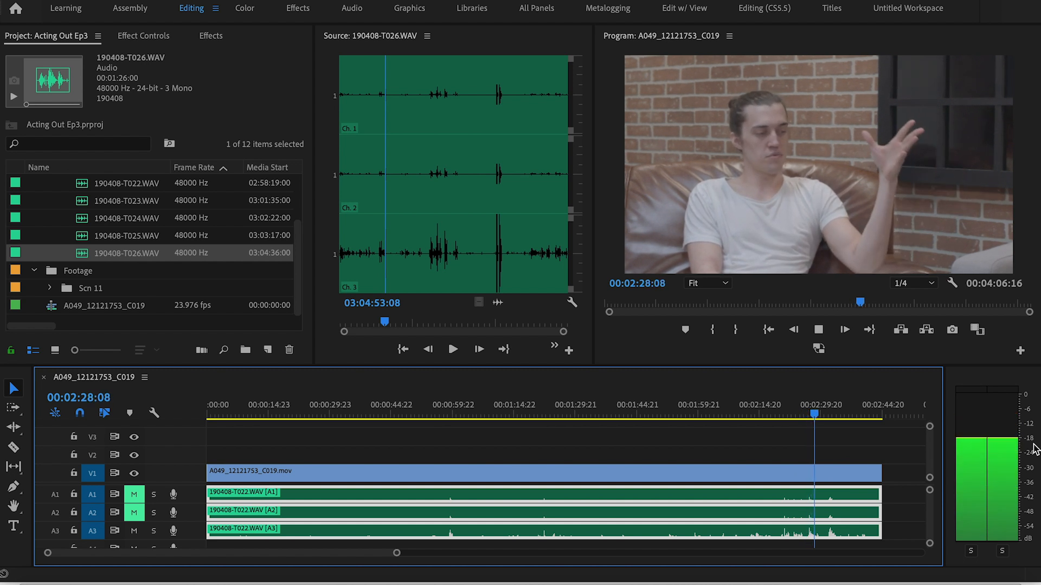
key(space)
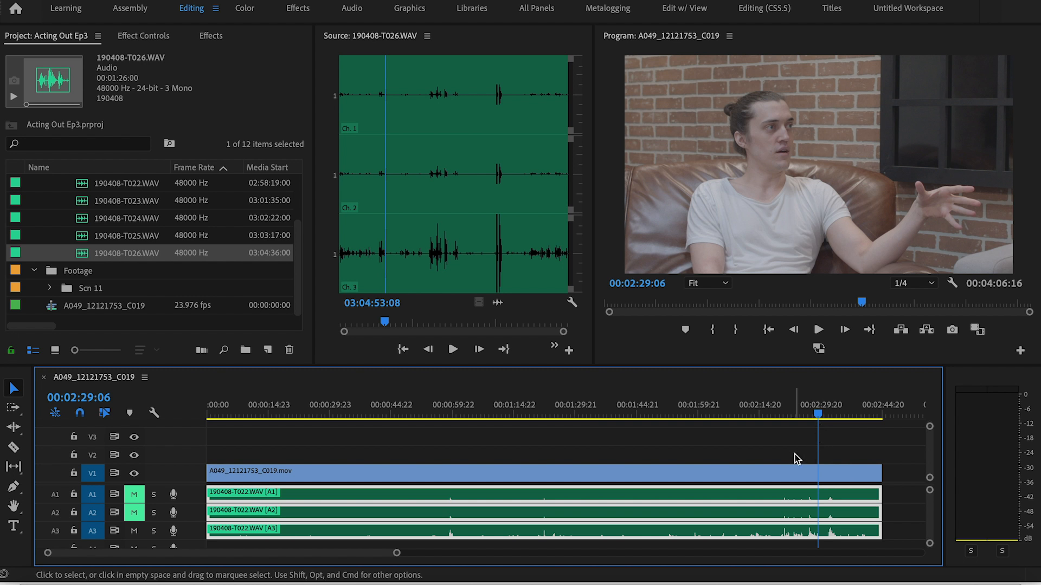
Select the first video clip with the playhead at 00:00:24:04 and open Lumetri's Basic Correction controls in the Color workspace
key(minus)
key(minus)
key(minus)
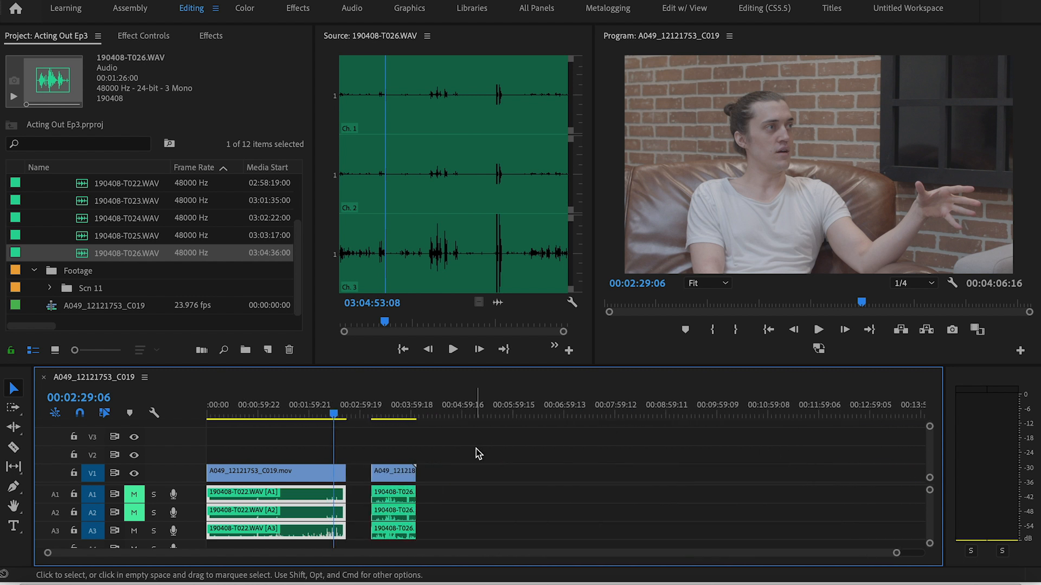
key(equal)
key(equal)
scroll(476, 449, up, 3)
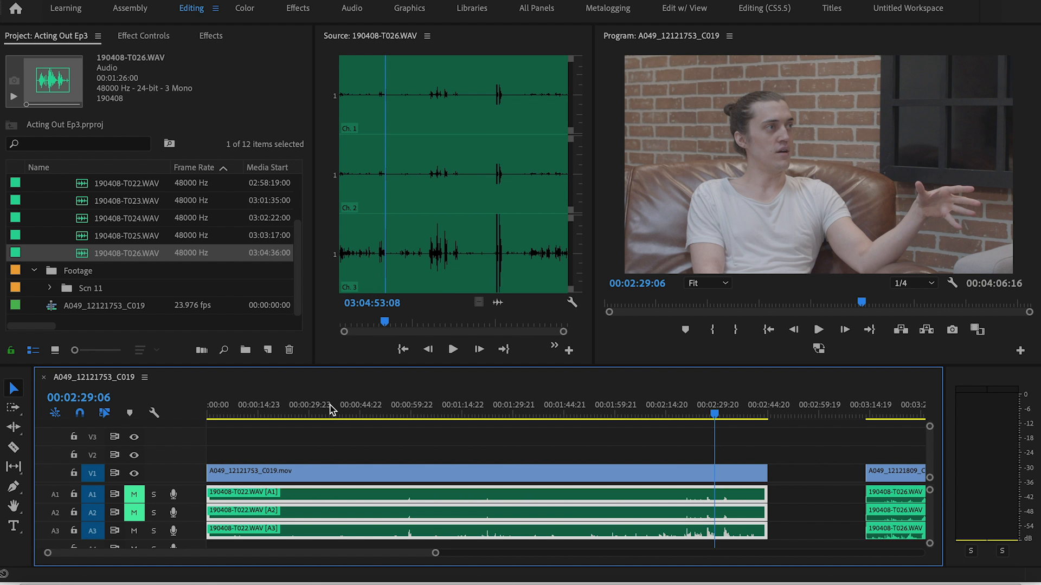
drag(306, 410, 288, 412)
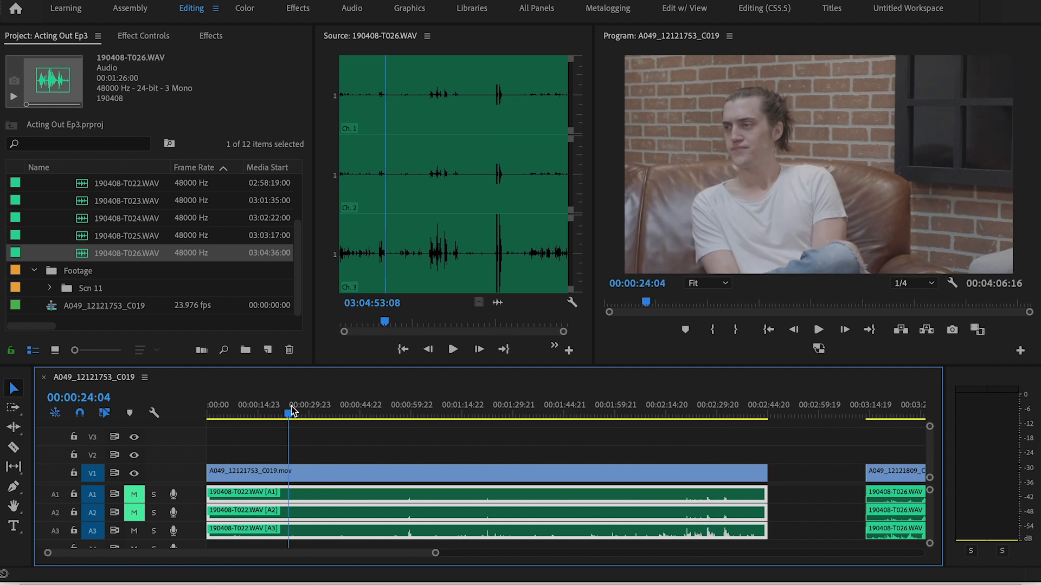
click(306, 477)
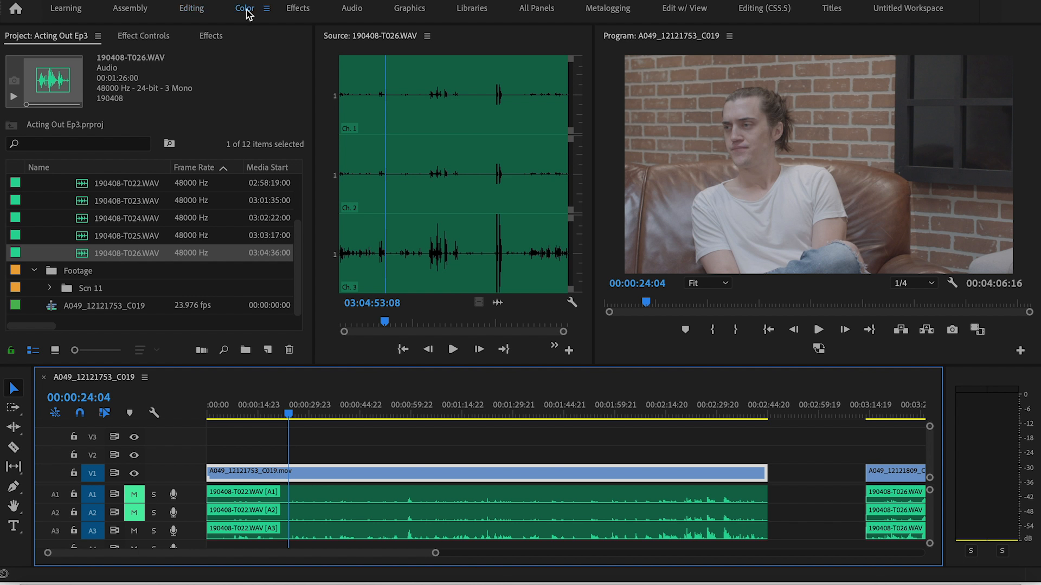
click(245, 8)
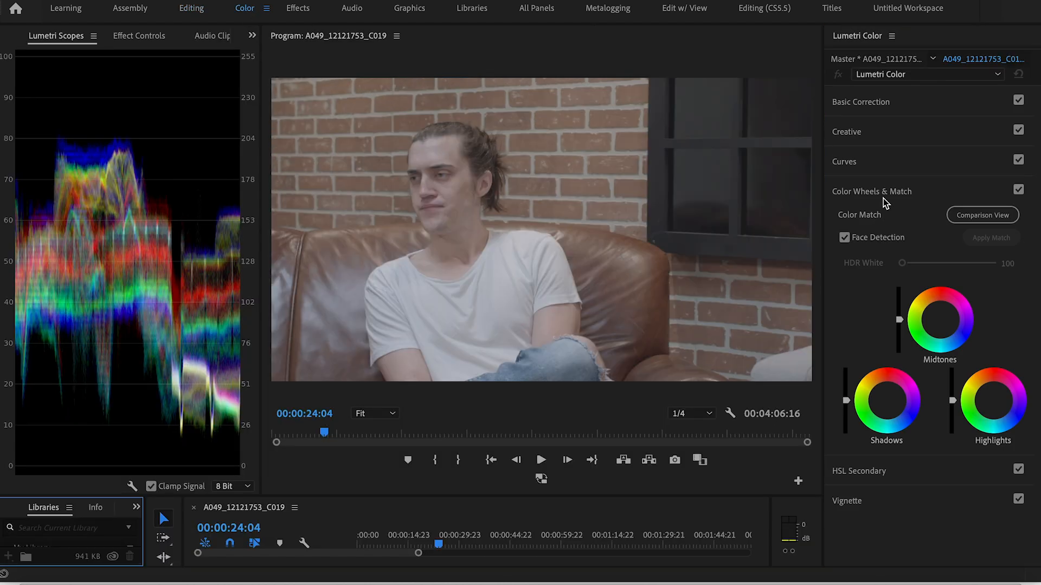
click(879, 106)
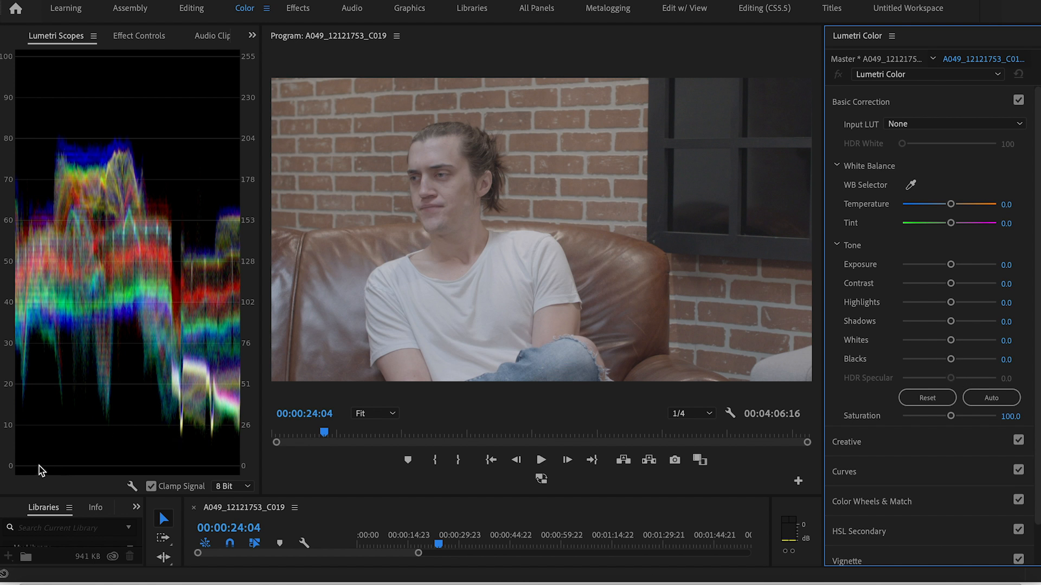
click(22, 473)
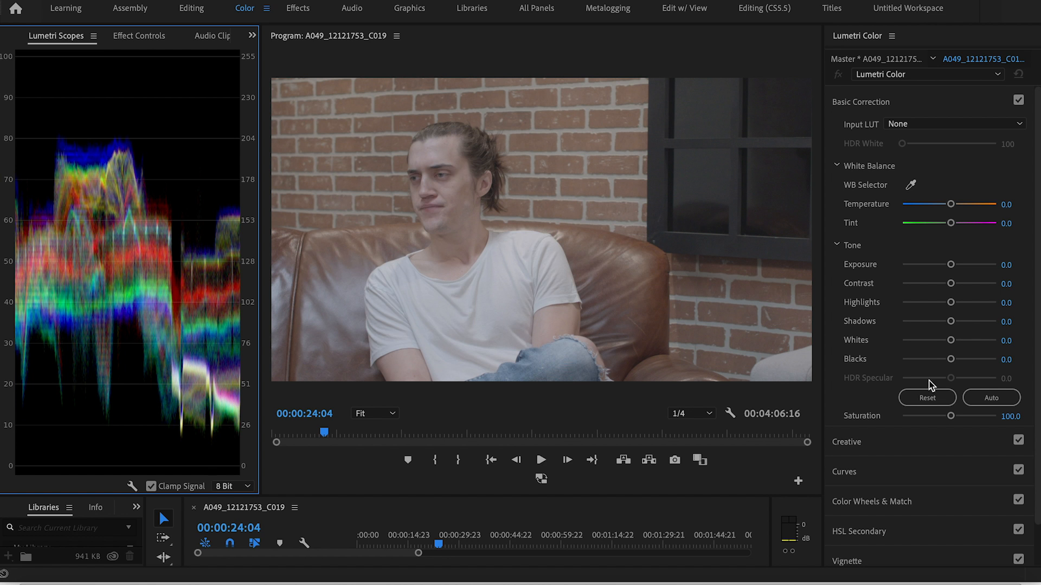
Set the first clip's contrast to 58.5, highlights to -32.3, blacks to -20.0 and saturation to 120.0
drag(951, 360, 936, 360)
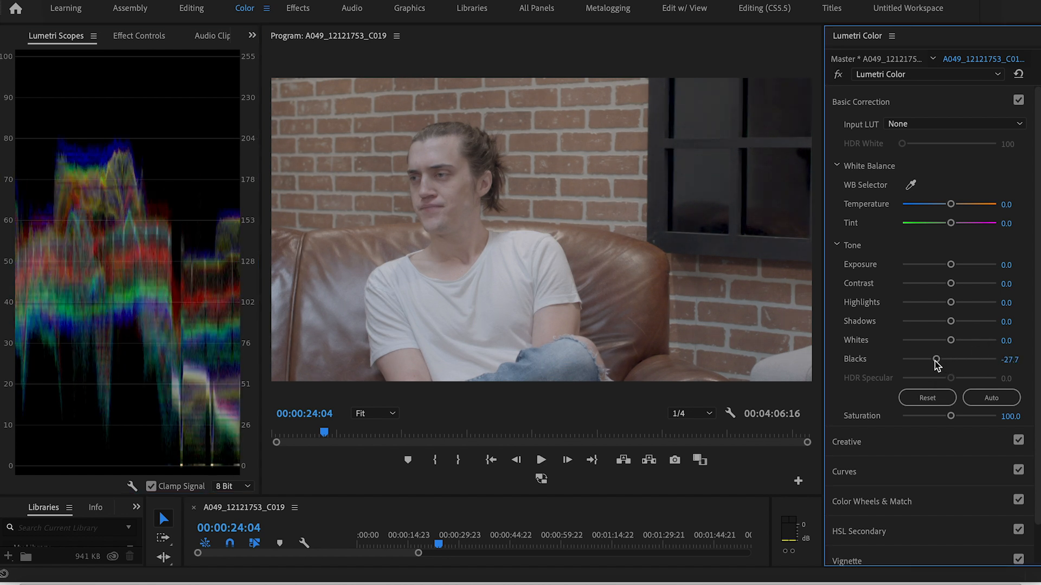
drag(953, 284, 977, 285)
drag(935, 360, 940, 363)
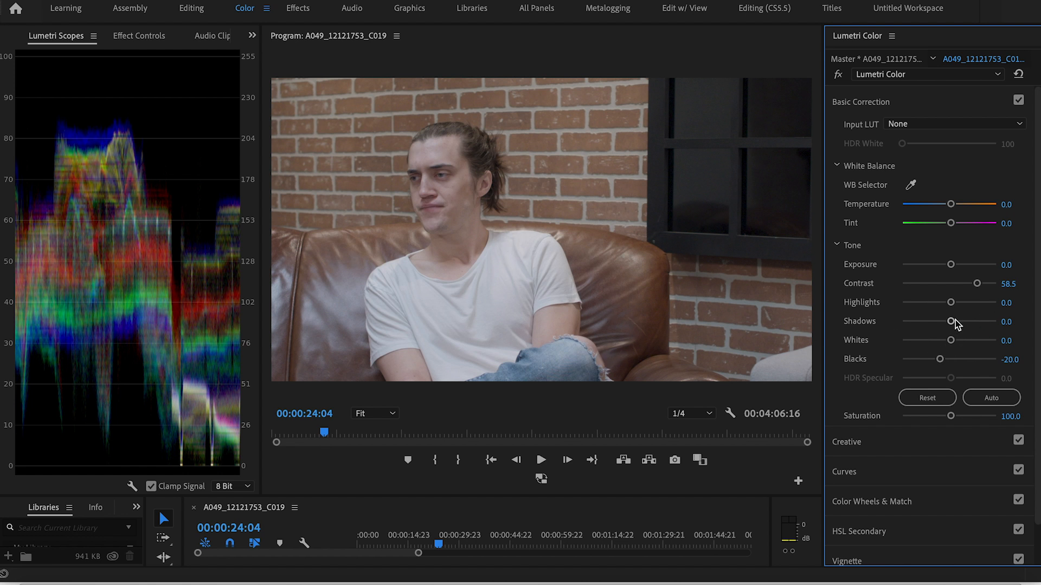
drag(951, 302, 934, 302)
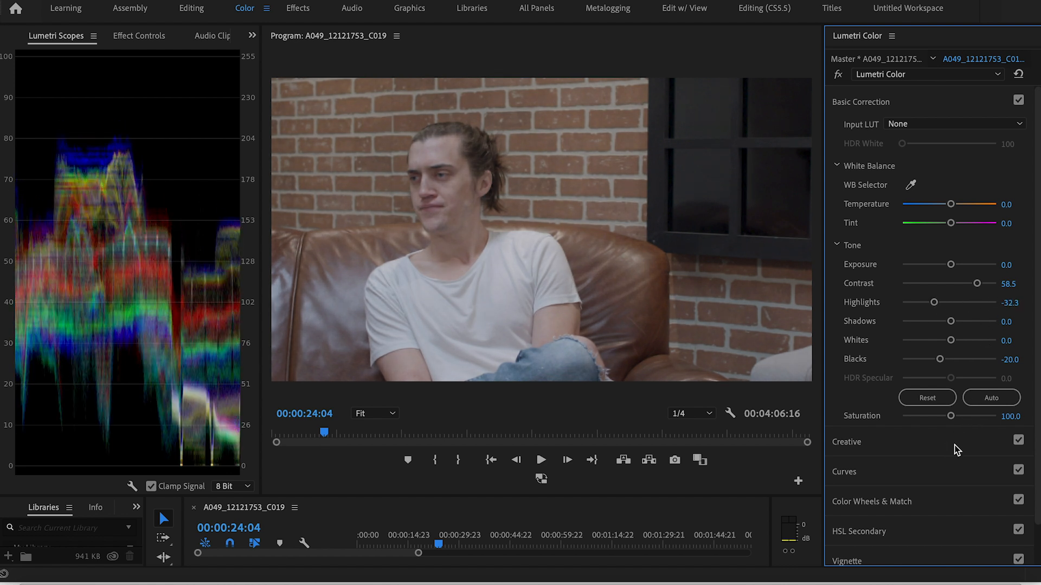
scroll(959, 429, down, 2)
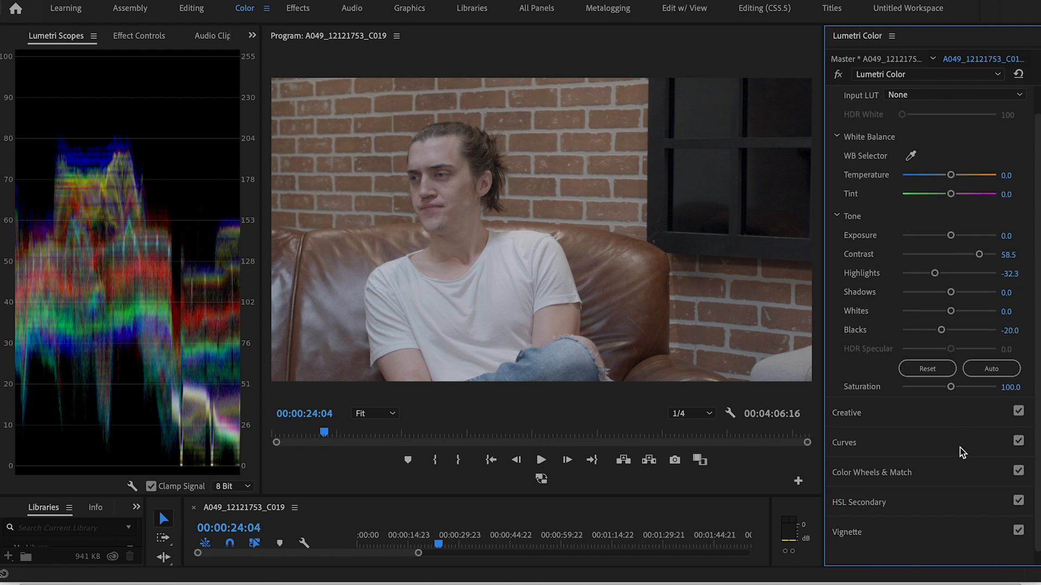
drag(952, 383, 959, 393)
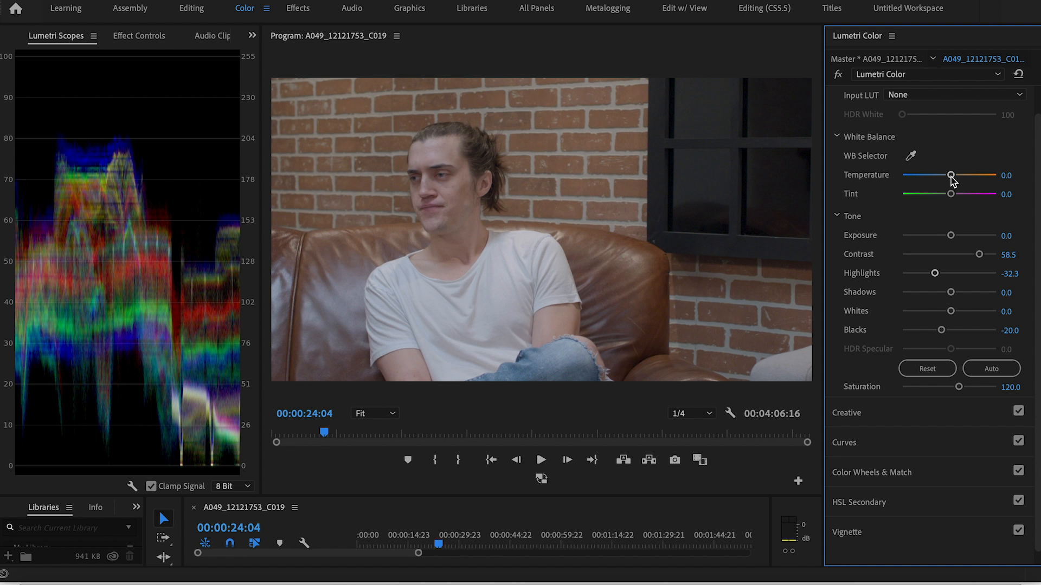
Adjust the first clip's white balance to temperature -3.1 and tint 7.7, checking the look at 00:00:34:04
mouse_move(951, 176)
mouse_down()
mouse_move(940, 177)
mouse_move(953, 179)
mouse_move(949, 195)
mouse_up()
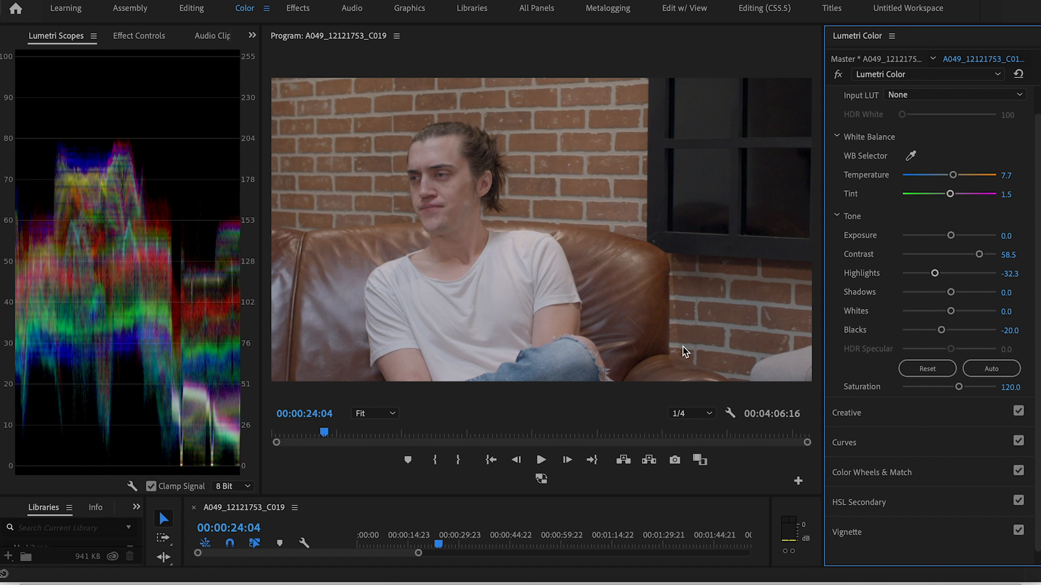
drag(952, 175, 955, 200)
mouse_move(946, 178)
mouse_down()
mouse_move(909, 178)
mouse_move(955, 179)
mouse_move(953, 195)
mouse_up()
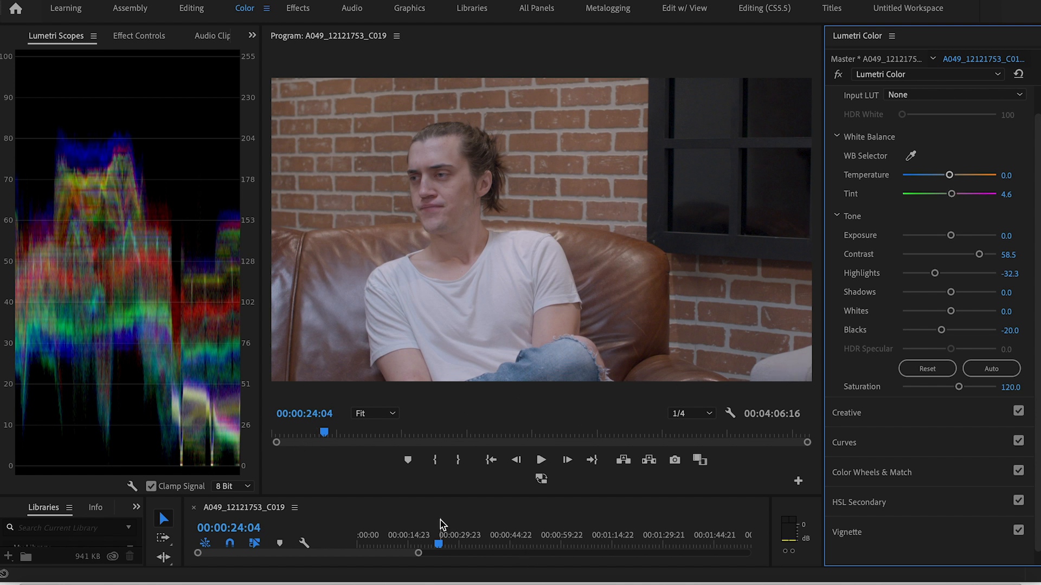
click(325, 432)
mouse_move(326, 433)
mouse_down()
mouse_move(361, 433)
mouse_move(345, 432)
mouse_up()
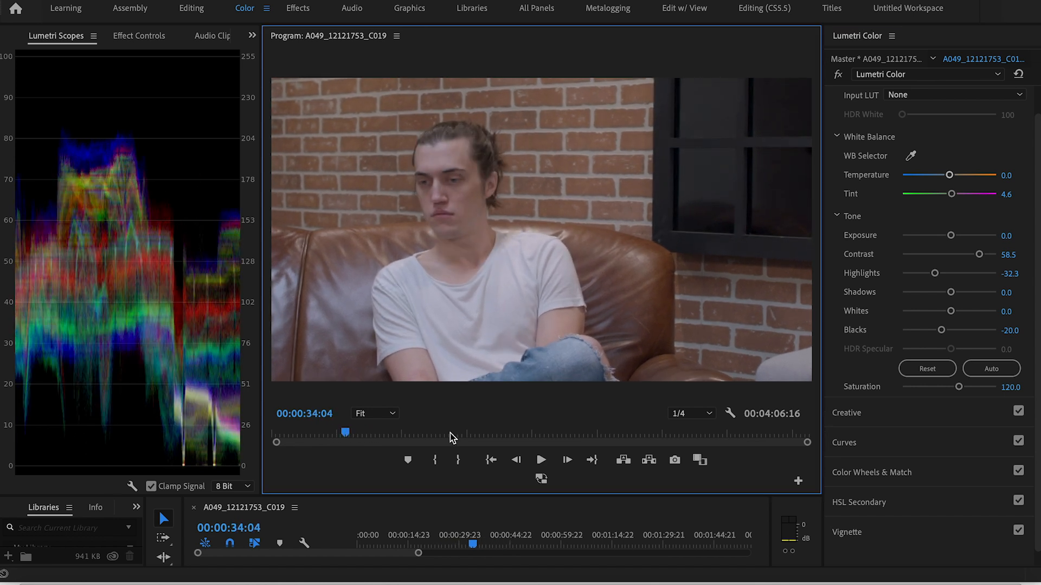
drag(945, 179, 953, 198)
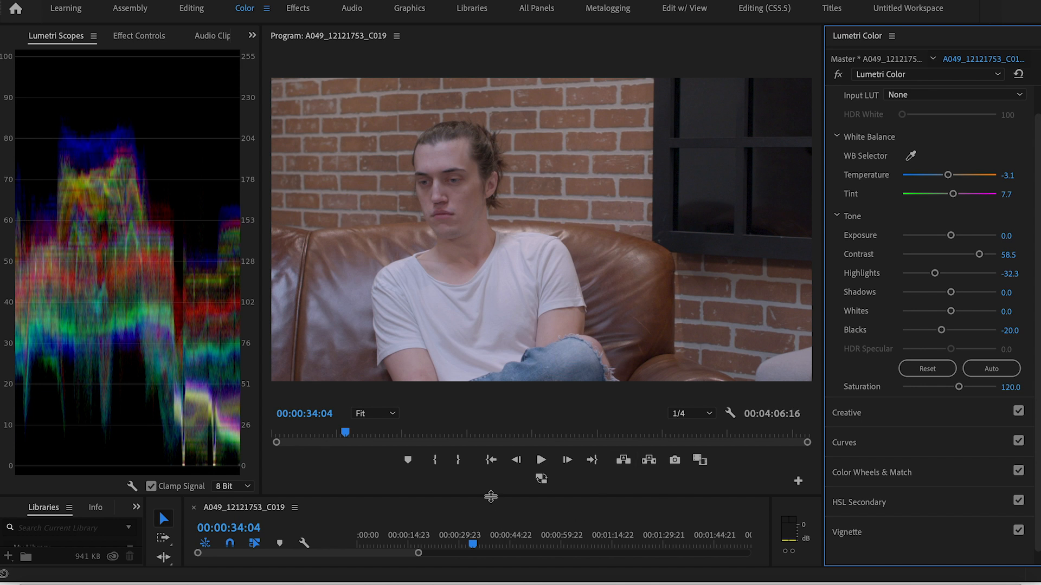
Return to the Editing workspace, select the 190408-T022.WAV audio and turn off Level keyframing for its first channel in Effect Controls
click(191, 9)
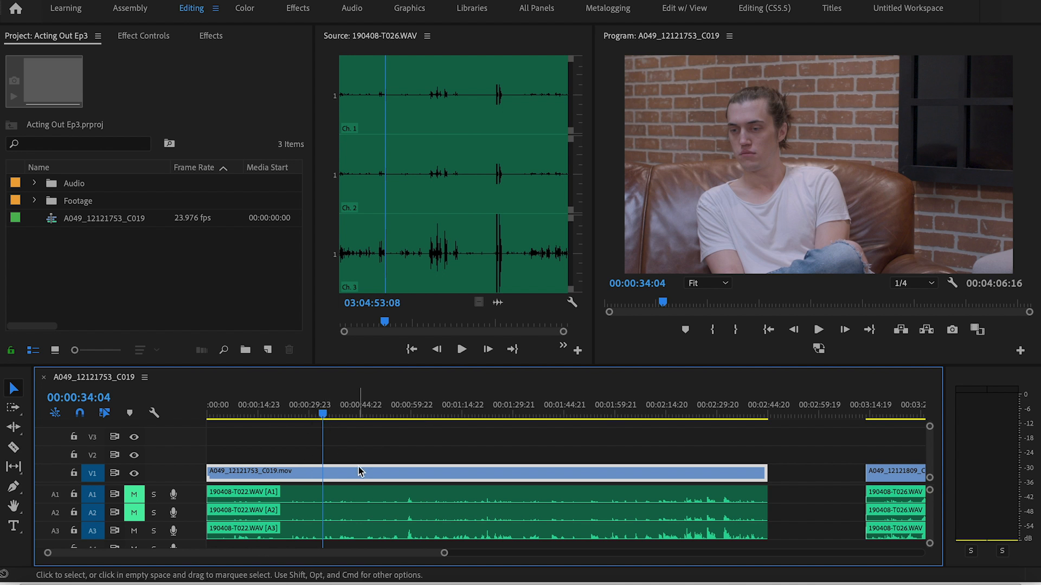
click(349, 453)
click(351, 515)
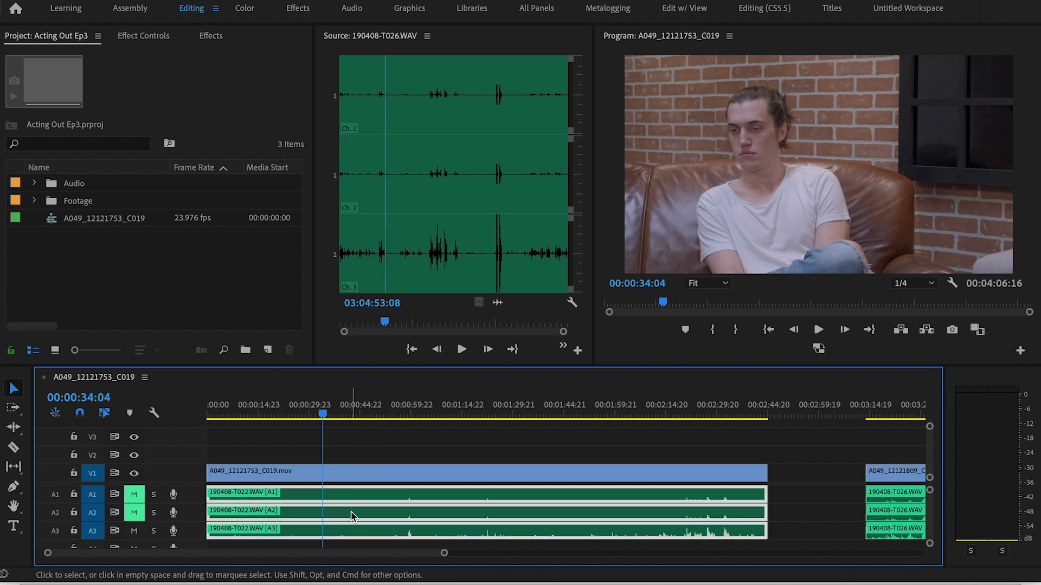
click(155, 37)
click(31, 125)
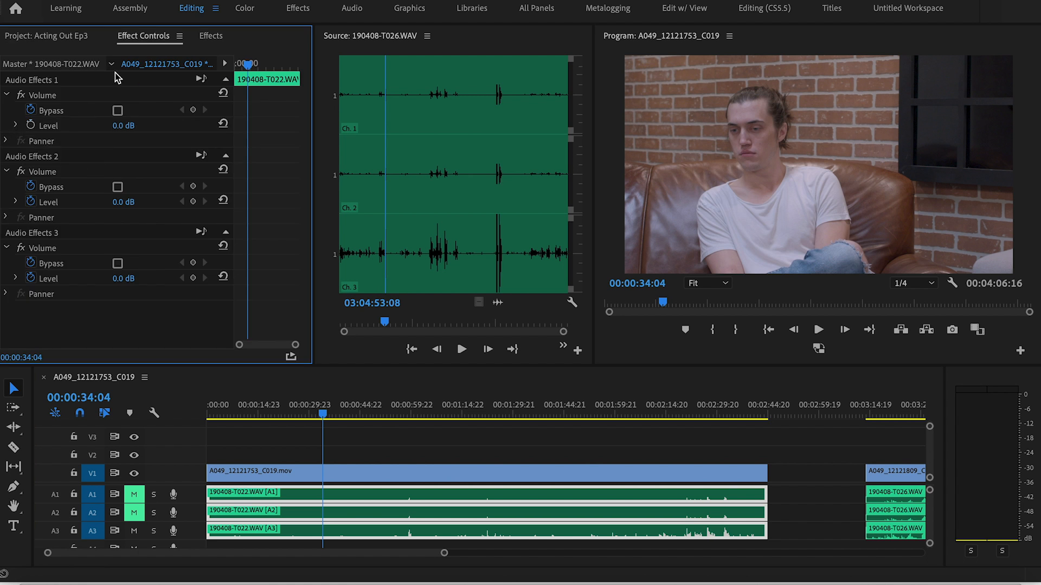
click(307, 504)
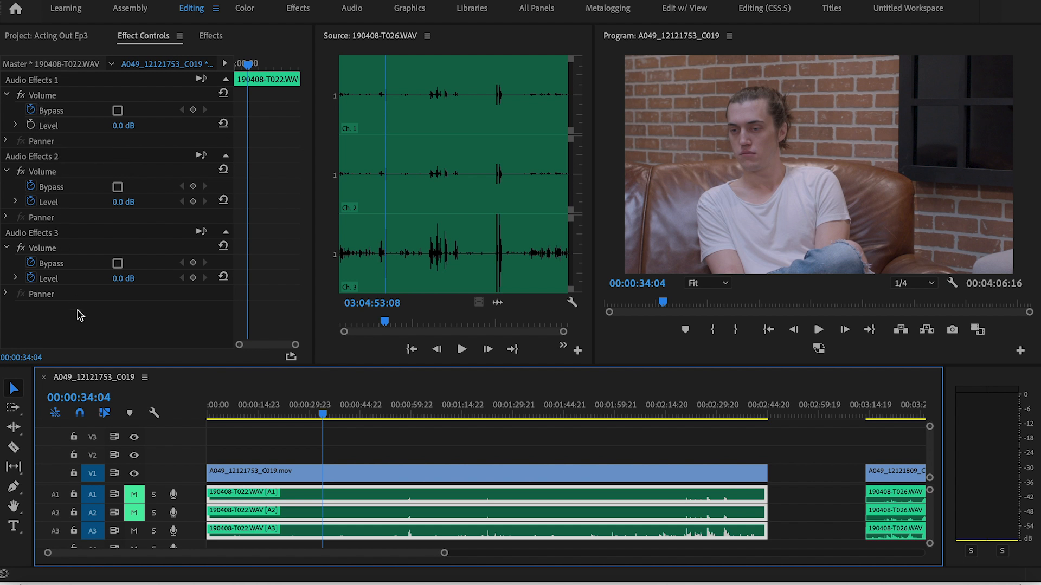
Turn off Level keyframing for the third audio channel, set its level to -3.7 dB while playing back, and save the project
click(31, 279)
click(16, 278)
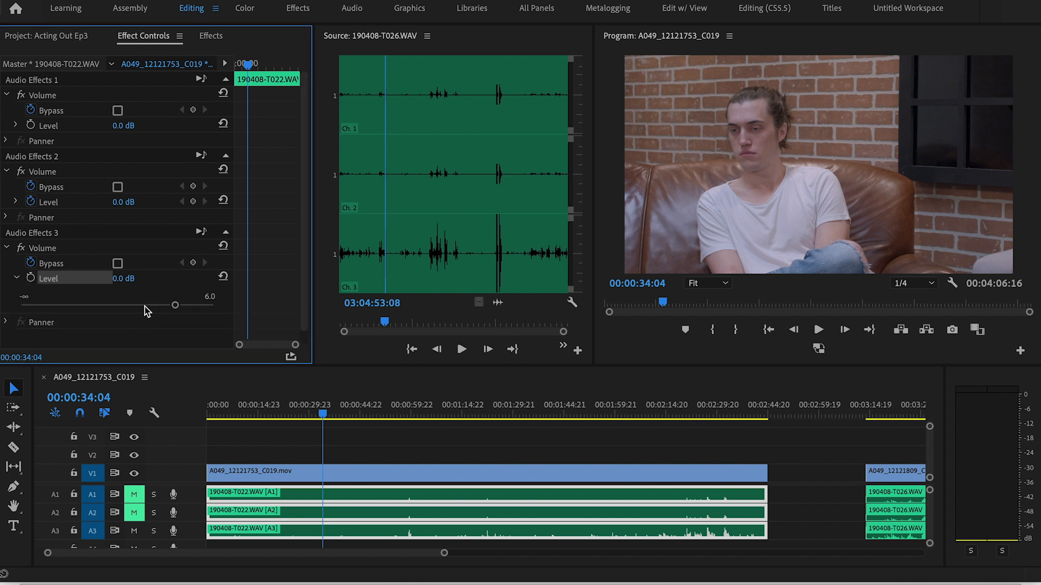
drag(133, 306, 118, 306)
key(space)
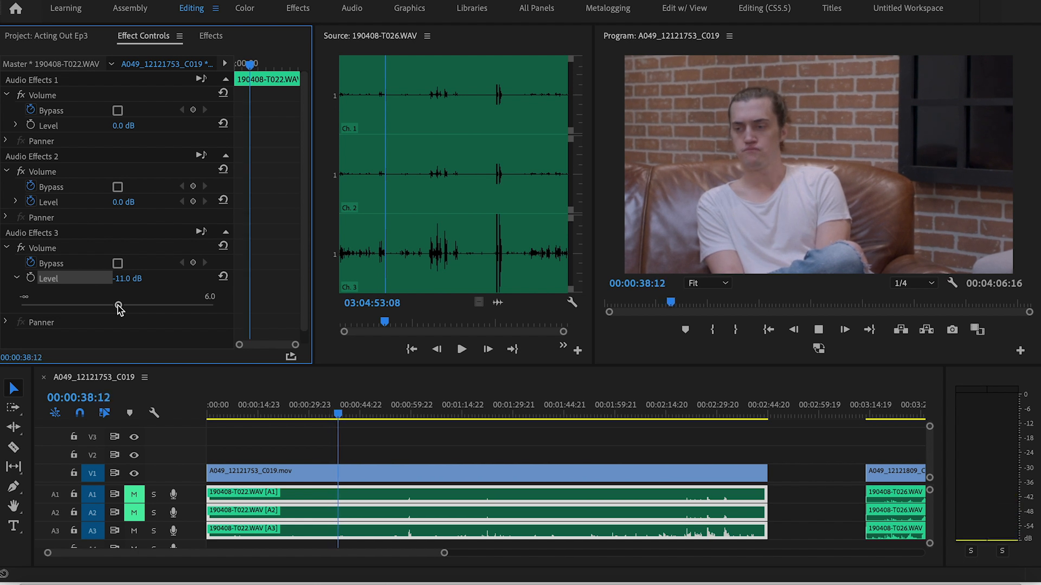
drag(118, 306, 152, 311)
key(space)
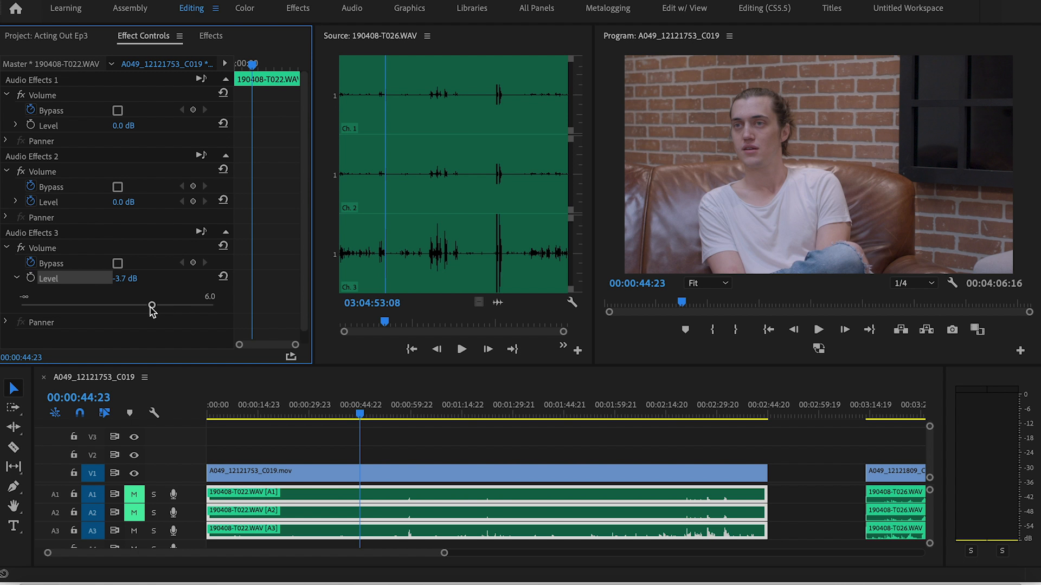
key(ctrl+s)
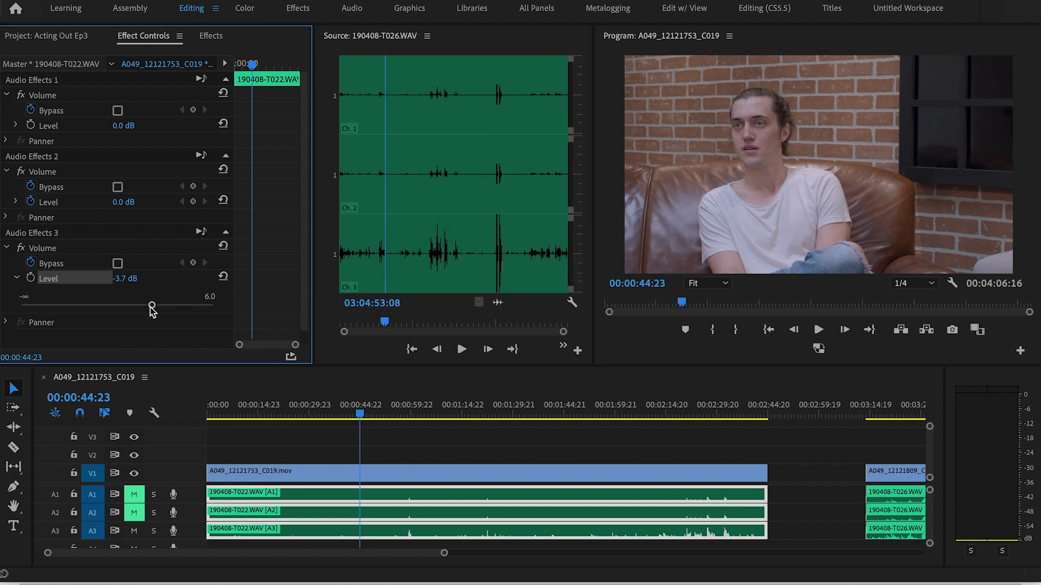